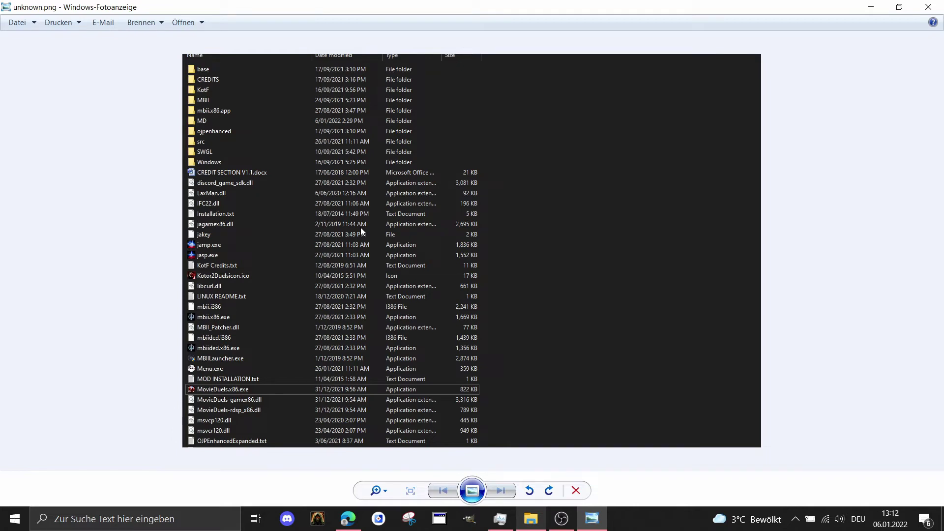
Close the Windows Photo Viewer screenshot showing the modded game folder listing.
left_click(929, 7)
Bring back the Jedi Academy folder, inspect GameData's contents and copy the GameData folder.
left_click(531, 519)
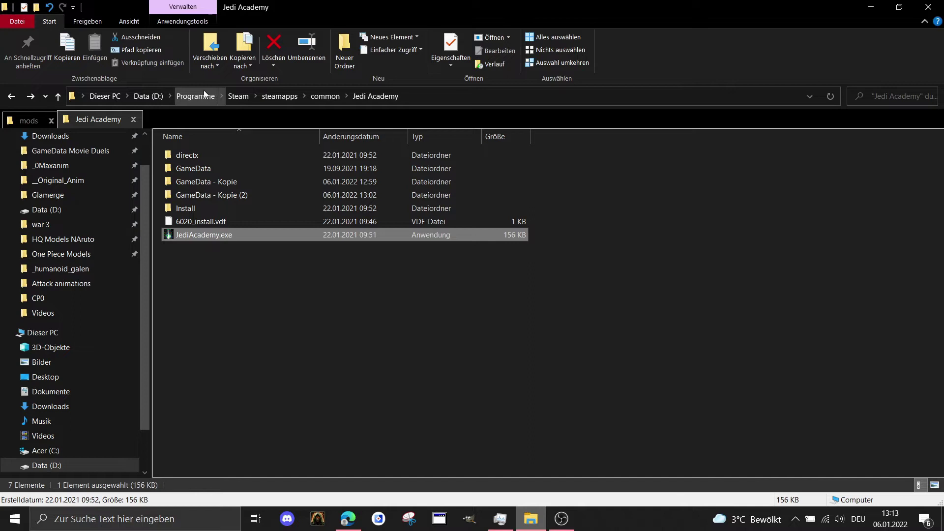
double_click(205, 168)
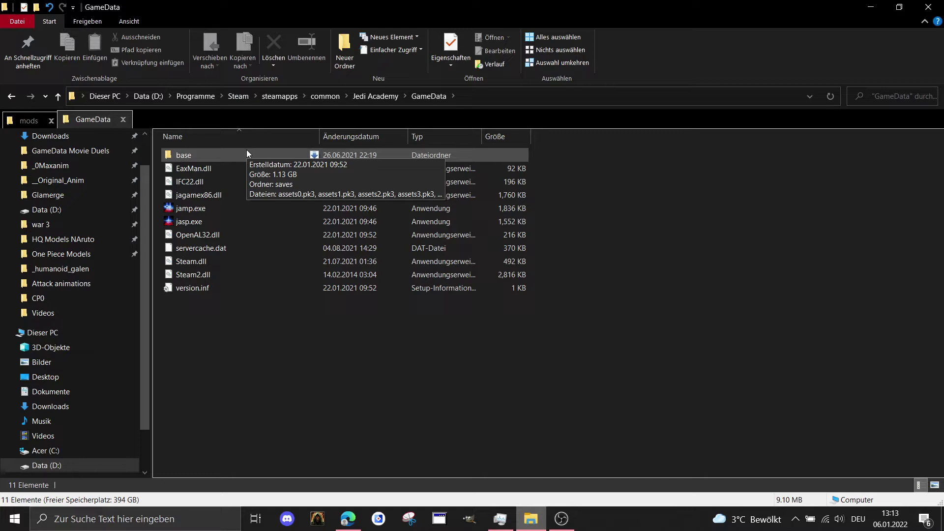
left_click(363, 97)
right_click(191, 169)
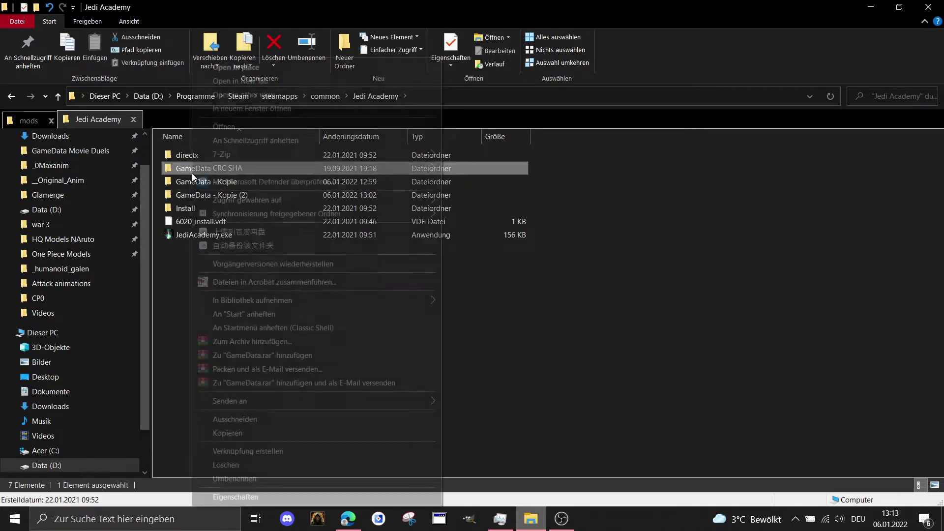
left_click(291, 430)
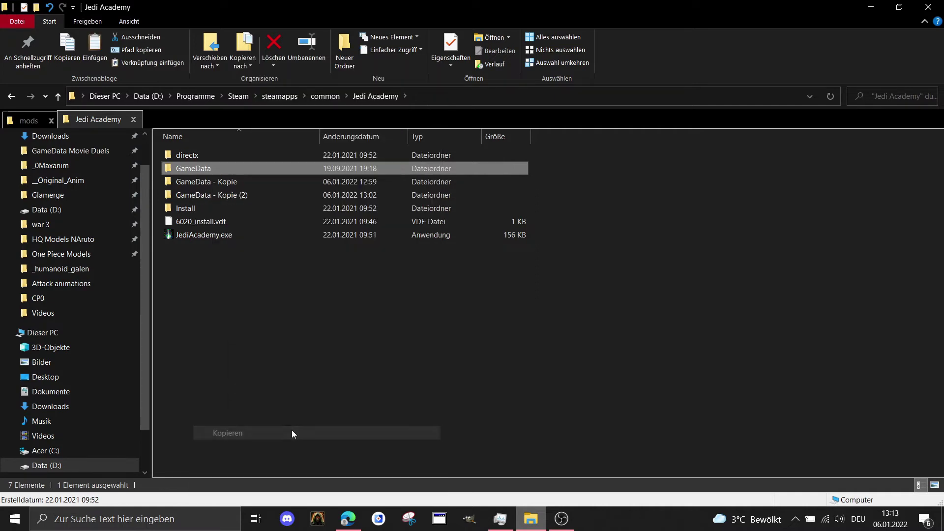
right_click(278, 309)
left_click(710, 324)
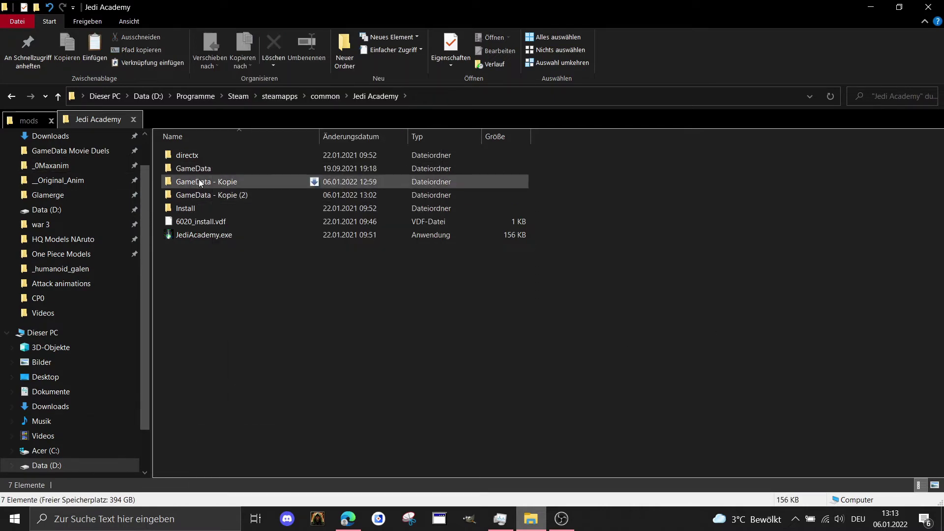
Check that GameData - Kopie and GameData - Kopie (2) hold the same files as GameData.
double_click(217, 183)
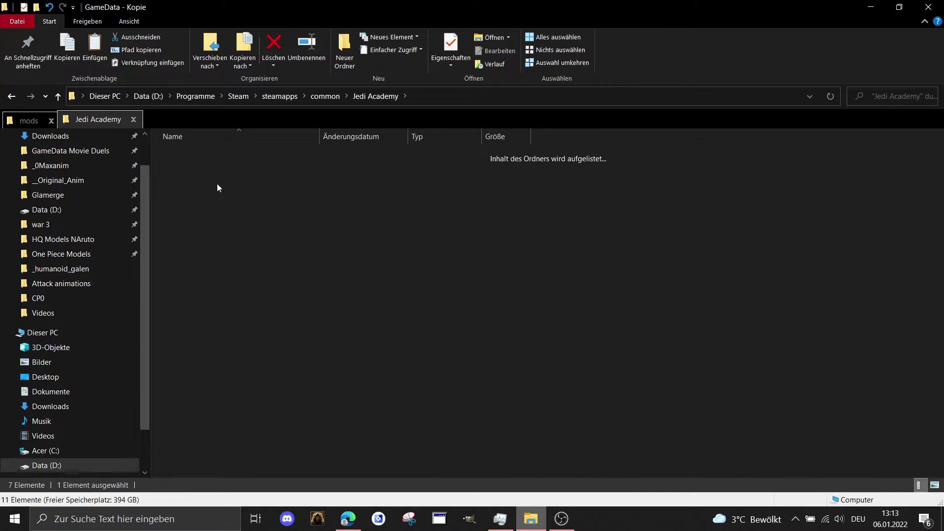
left_click(377, 96)
left_click(188, 197)
double_click(188, 197)
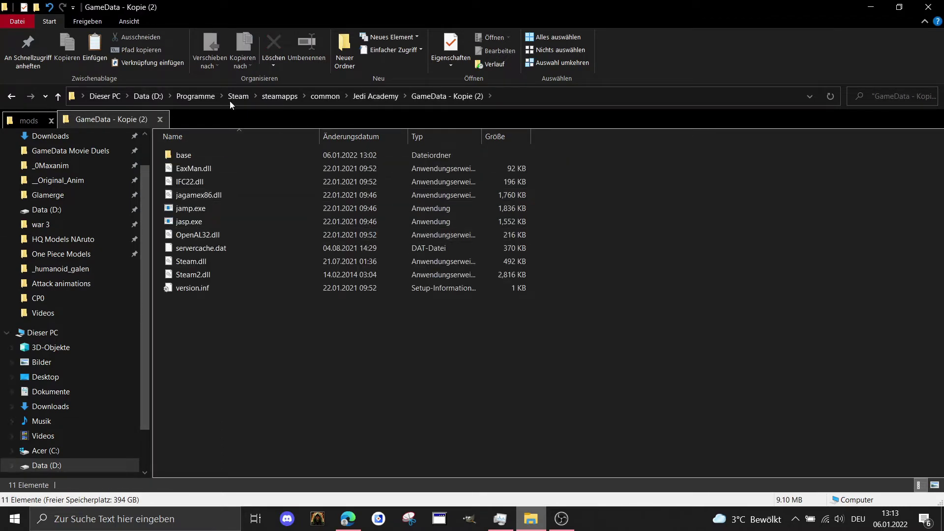
left_click(386, 96)
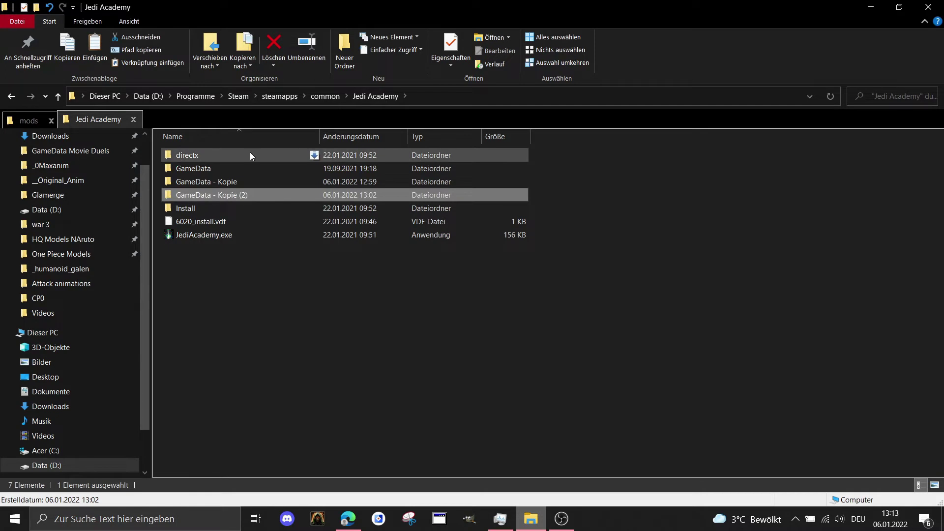
Rename the folder 'GameData - Kopie' to 'GameData MD'.
right_click(210, 180)
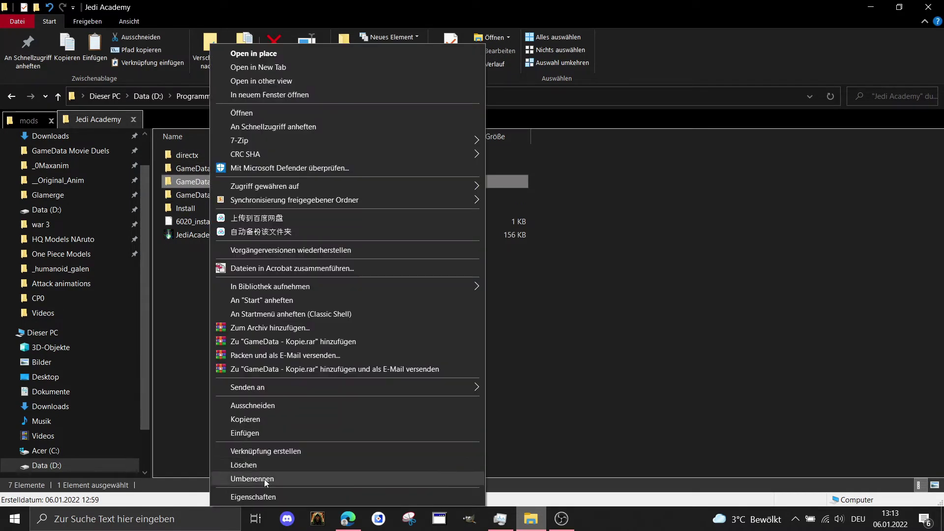
left_click(265, 479)
key("End")
key("BackSpace")
key("BackSpace")
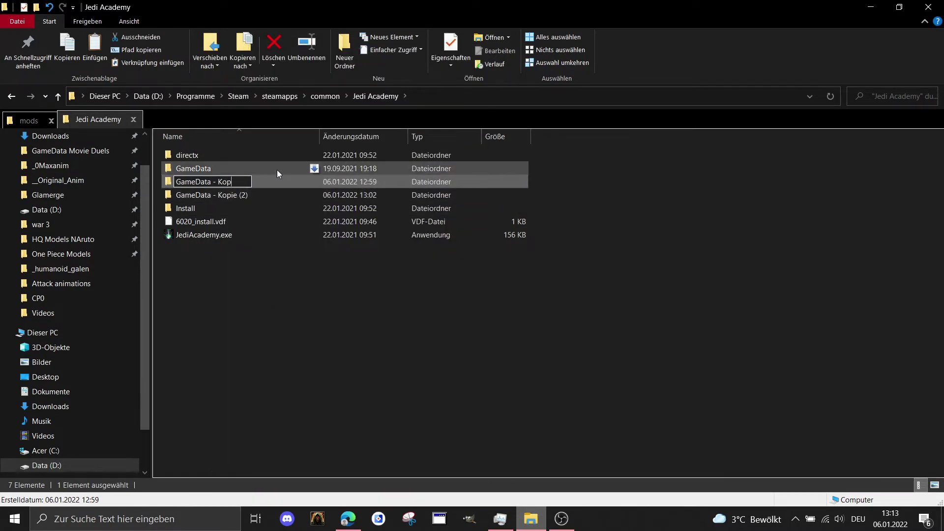
key("BackSpace")
key("BackSpace")
key("BackSpace")
key("BackSpace")
key("BackSpace")
type("MD")
left_click(218, 196)
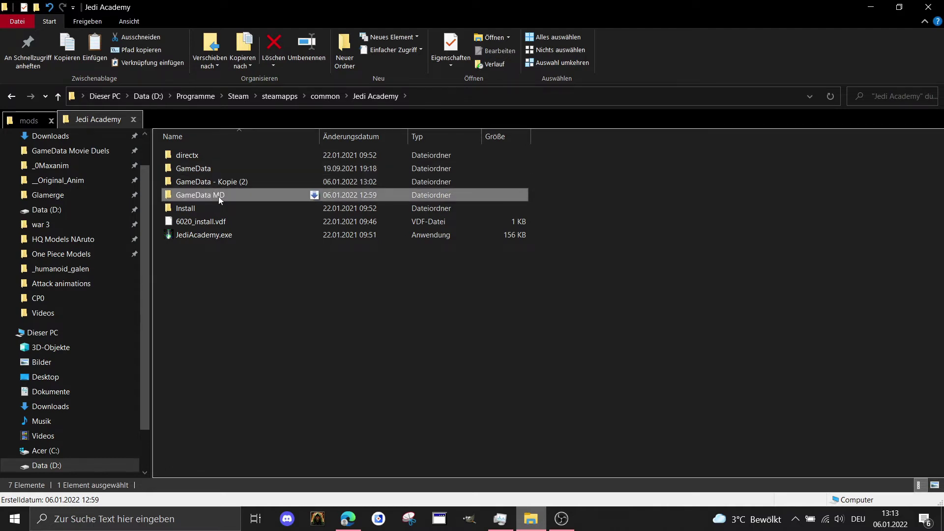
Rename the folder 'GameData - Kopie (2)' to 'GameData SWGL'.
right_click(230, 180)
left_click(331, 480)
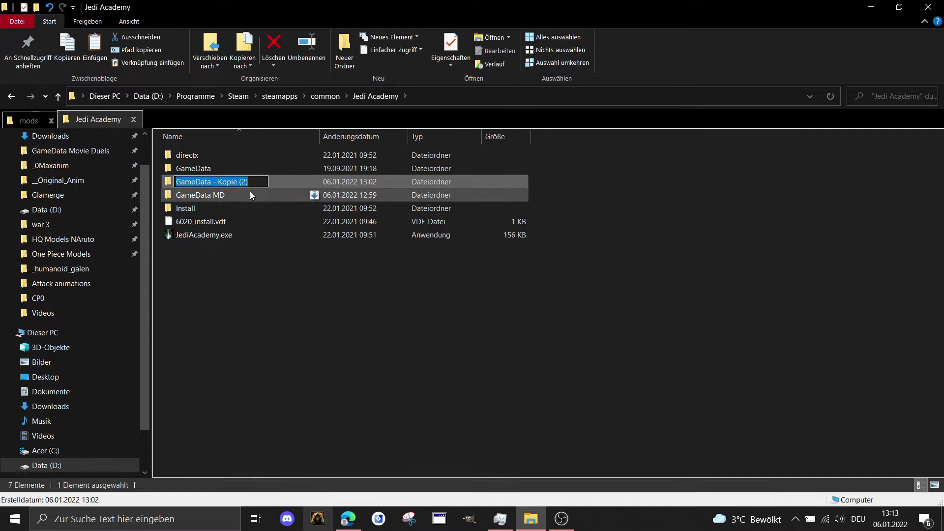
left_click(260, 179)
key("BackSpace")
key("BackSpace")
key("BackSpace")
key("BackSpace")
key("BackSpace")
key("BackSpace")
key("BackSpace")
key("BackSpace")
key("BackSpace")
key("BackSpace")
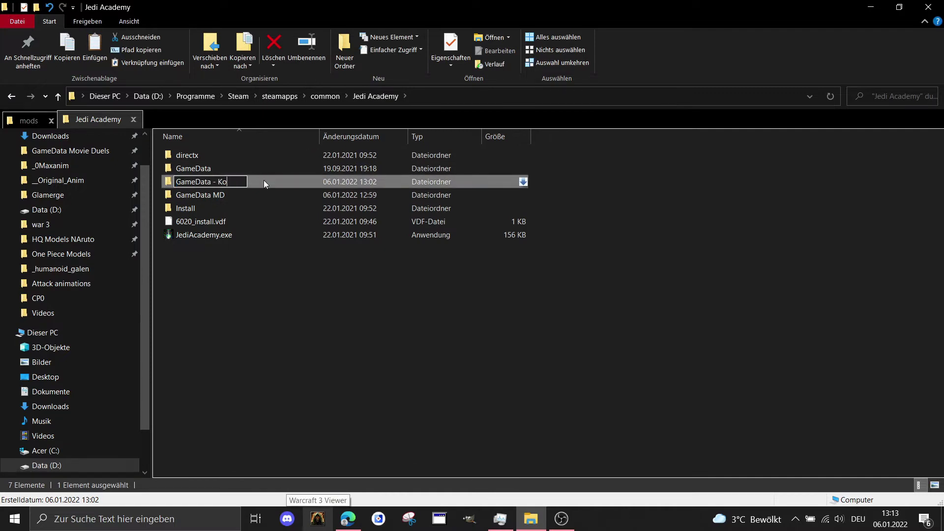
key("BackSpace")
type("SWGL")
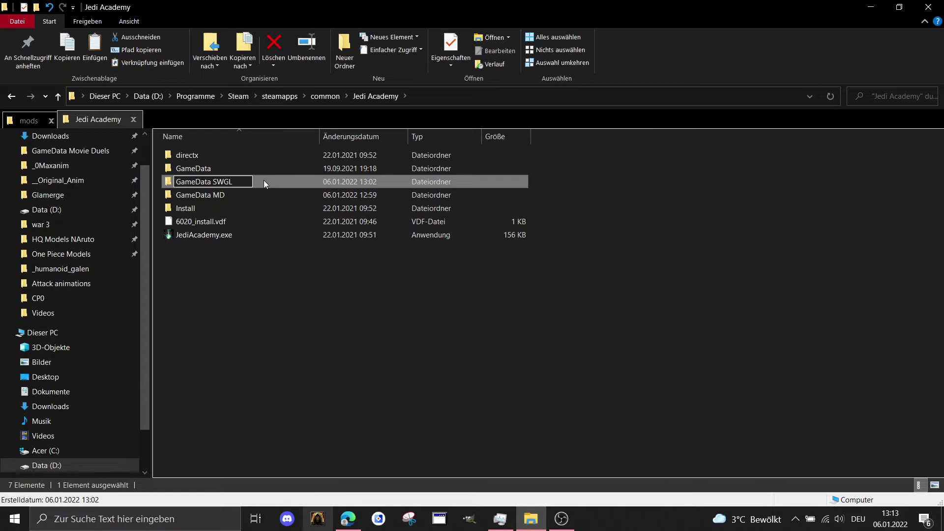
key("Return")
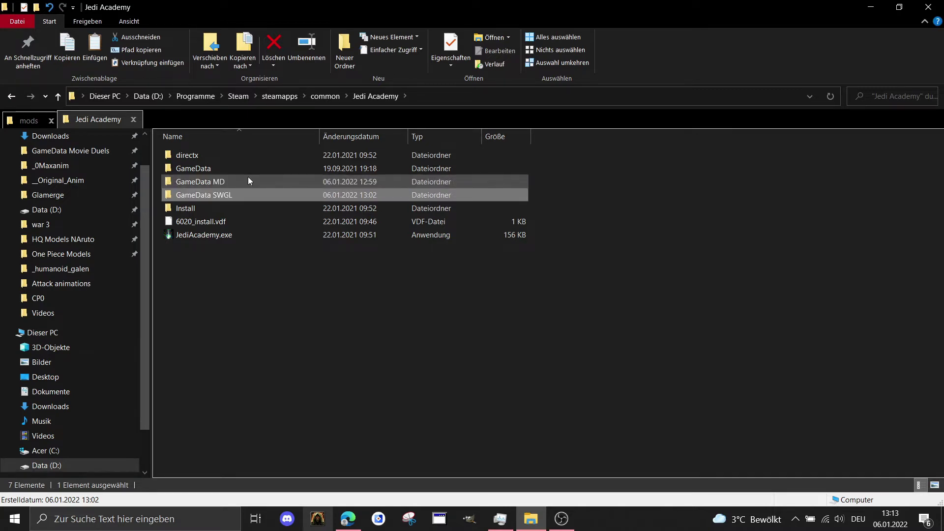
In the browser, return to ModDB's Jedi Academy mods list and open Star Wars: Movie Duels, scrolling down to its Update 5 files.
left_click(348, 518)
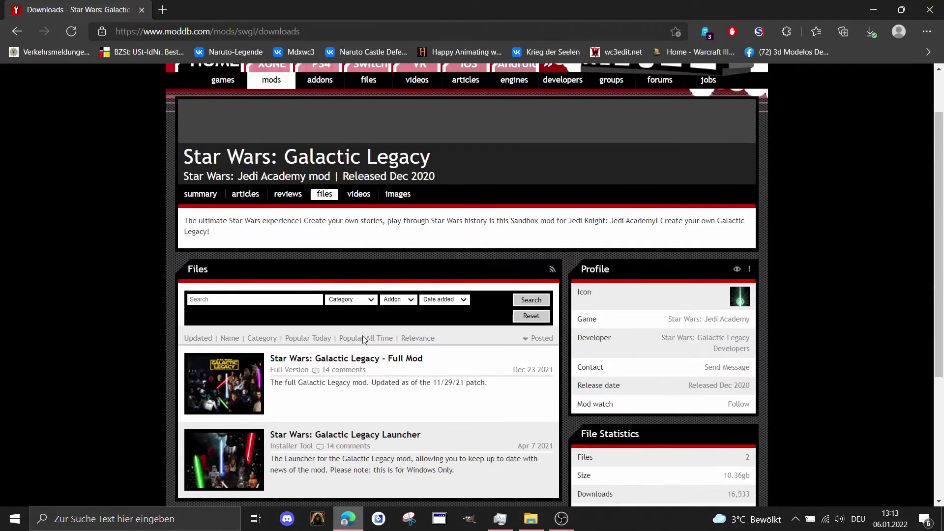
left_click(24, 37)
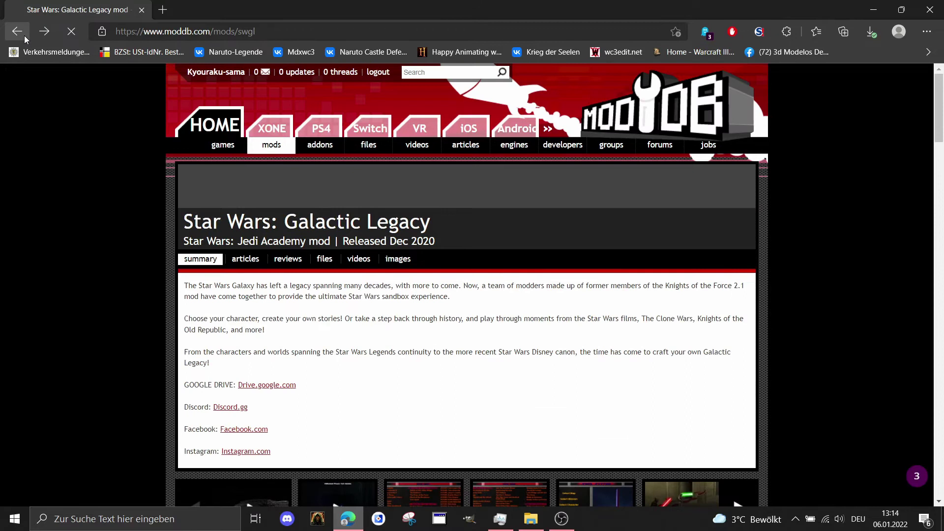
left_click(24, 35)
scroll(340, 244, "up", 10)
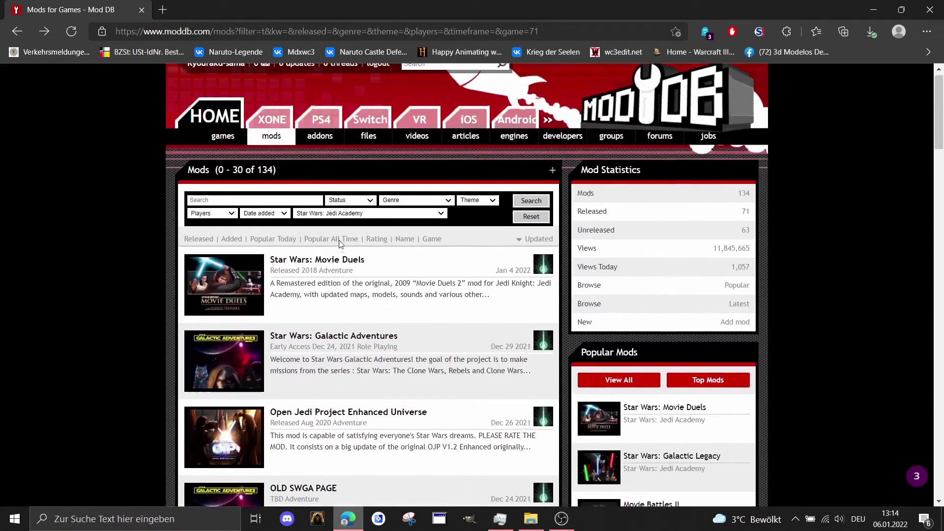
scroll(341, 244, "down", 3)
double_click(327, 140)
left_click(326, 130)
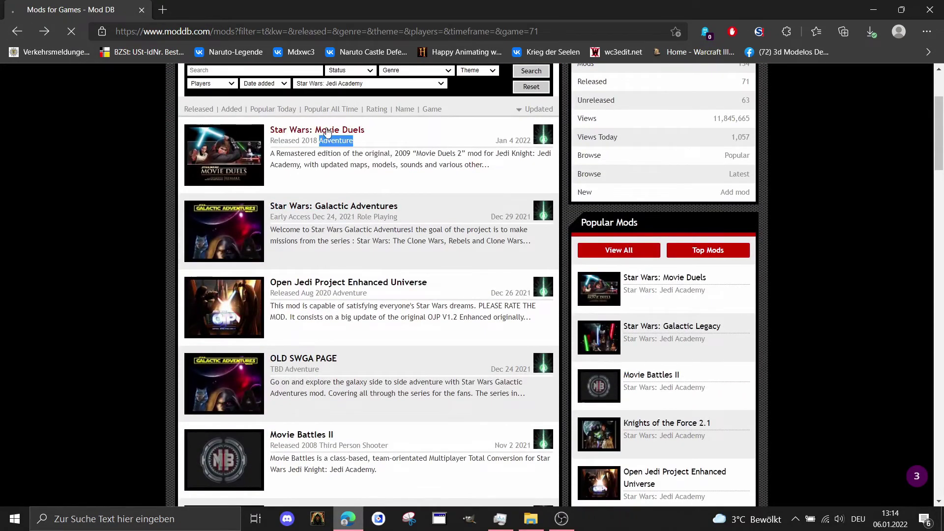
scroll(325, 247, "down", 17)
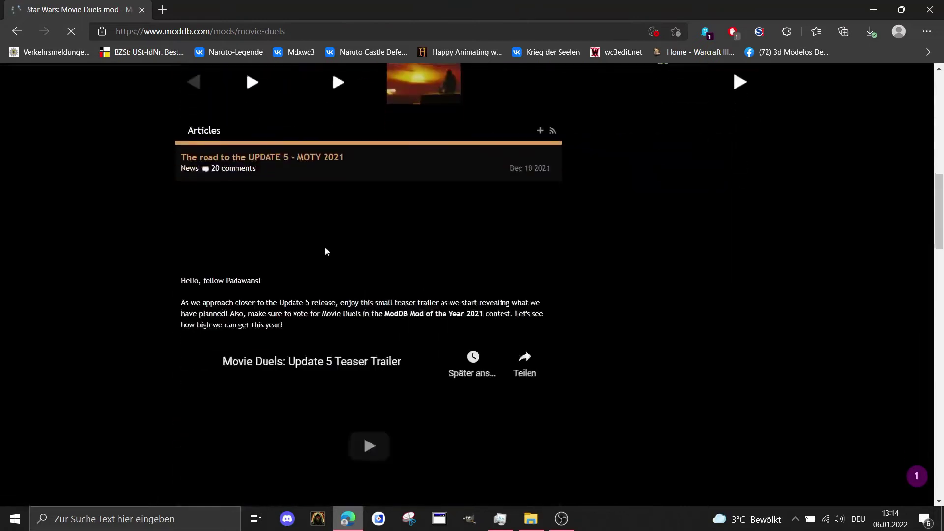
scroll(332, 253, "down", 12)
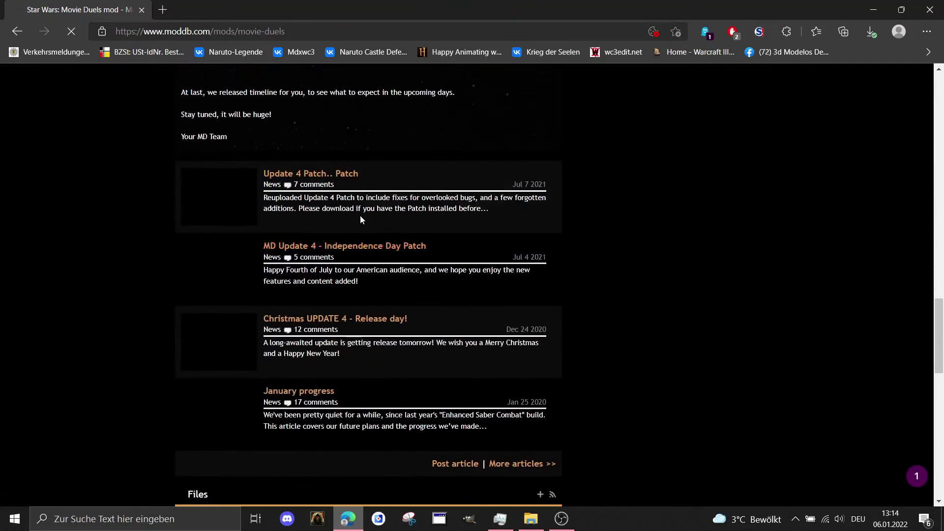
scroll(363, 223, "down", 4)
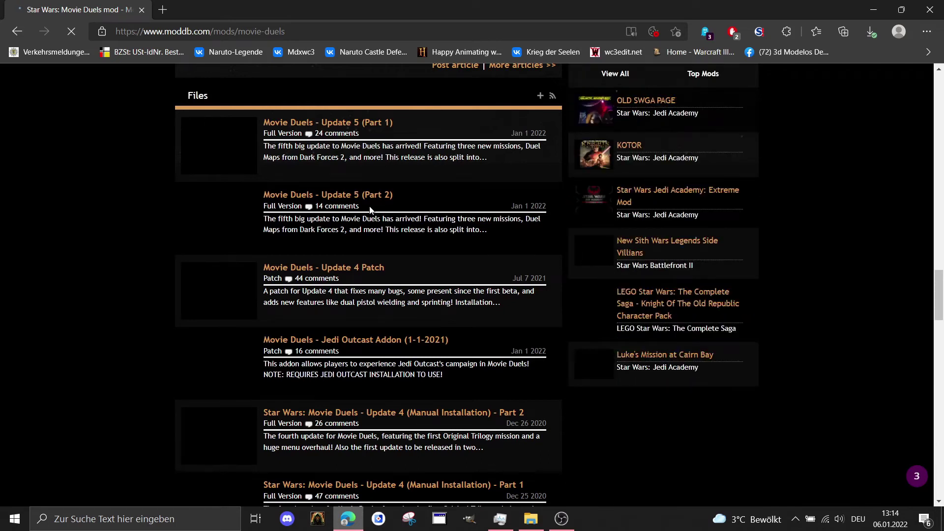
In the mods folder, extract SWGL.8.zip, MD_Update5_Part1.1.zip and MD_Update5_Part2.2.zip each into its own folder.
left_click(864, 8)
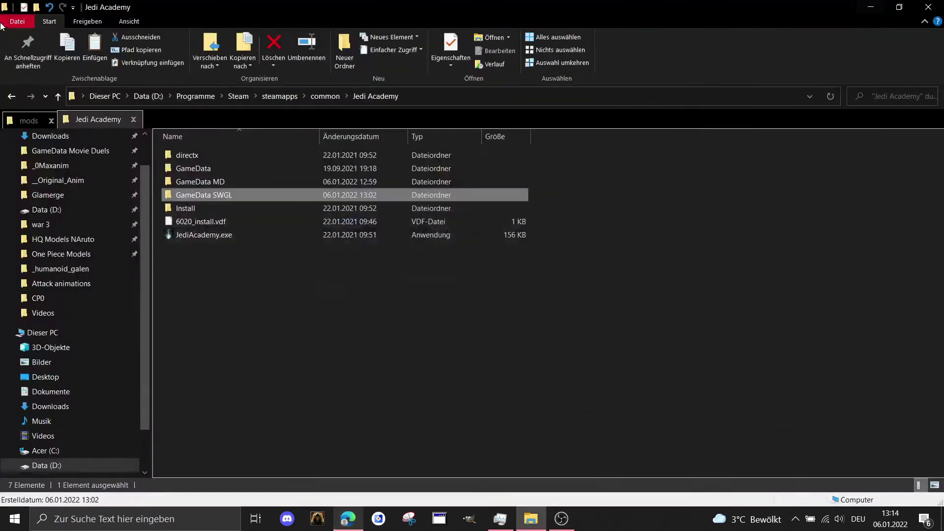
left_click(34, 115)
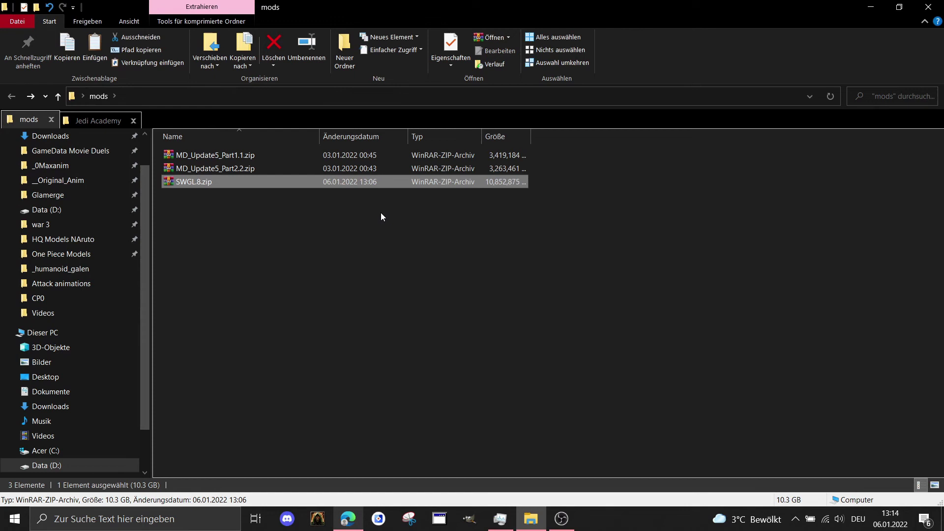
right_click(196, 185)
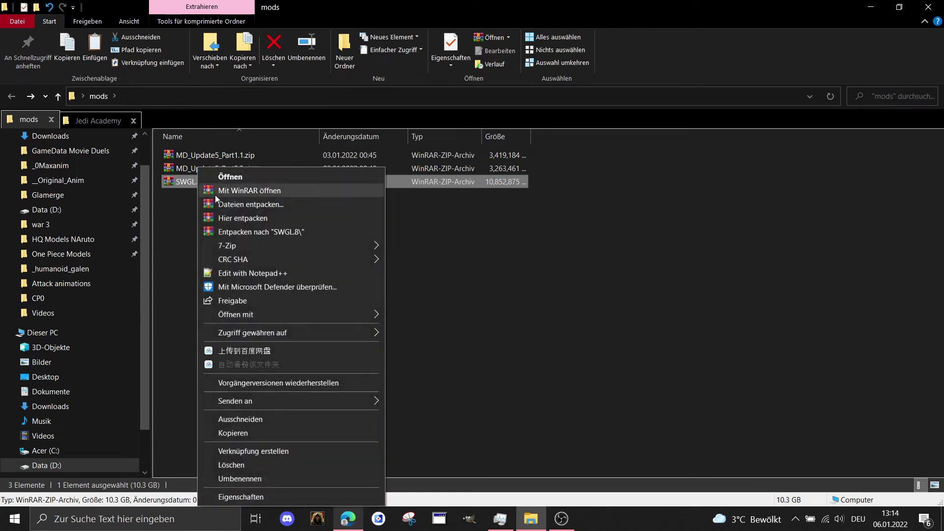
left_click(243, 232)
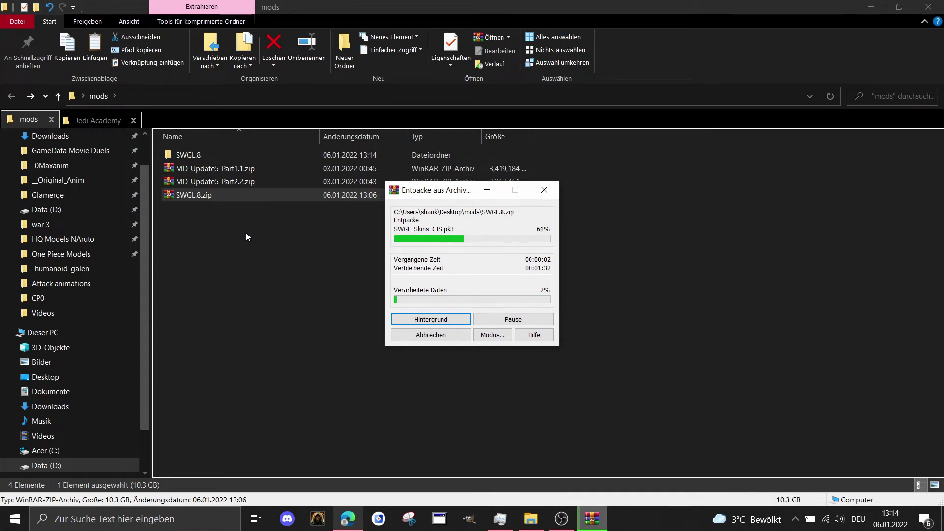
right_click(246, 170)
left_click(315, 233)
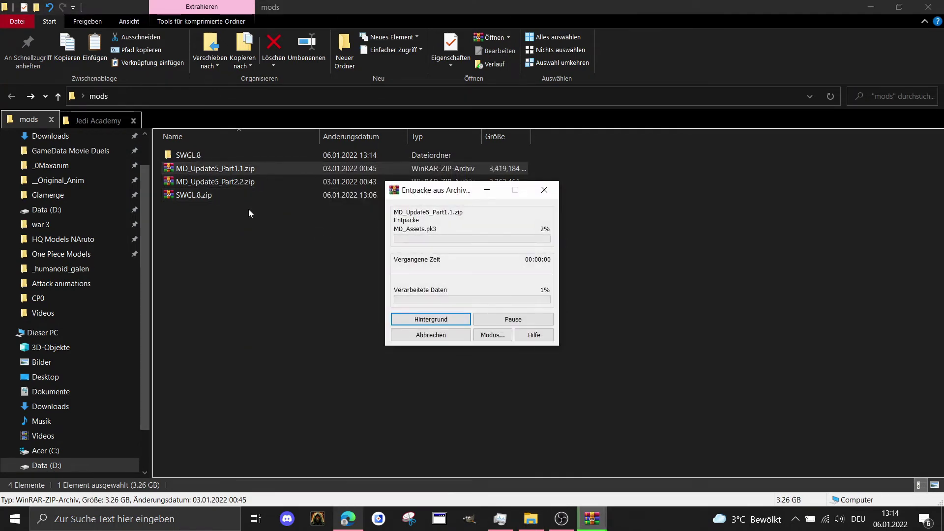
left_click(228, 183)
right_click(229, 195)
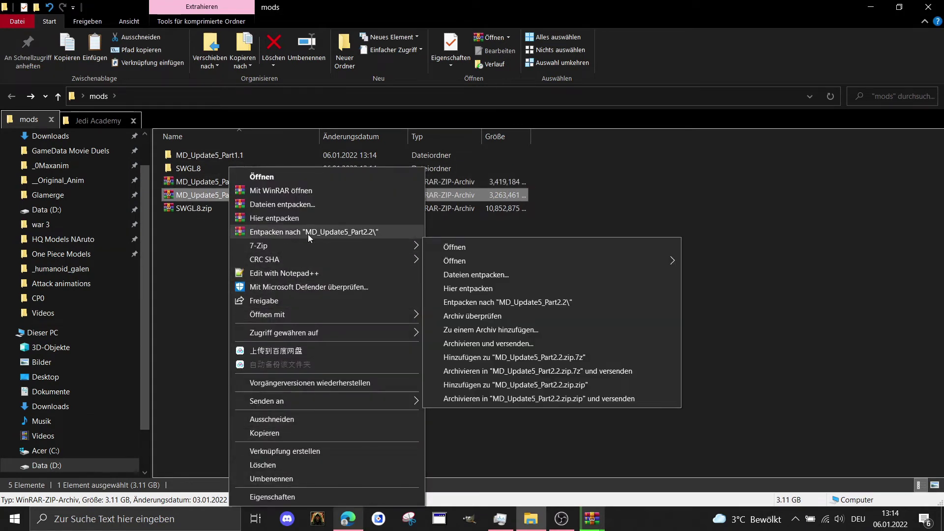
left_click(314, 226)
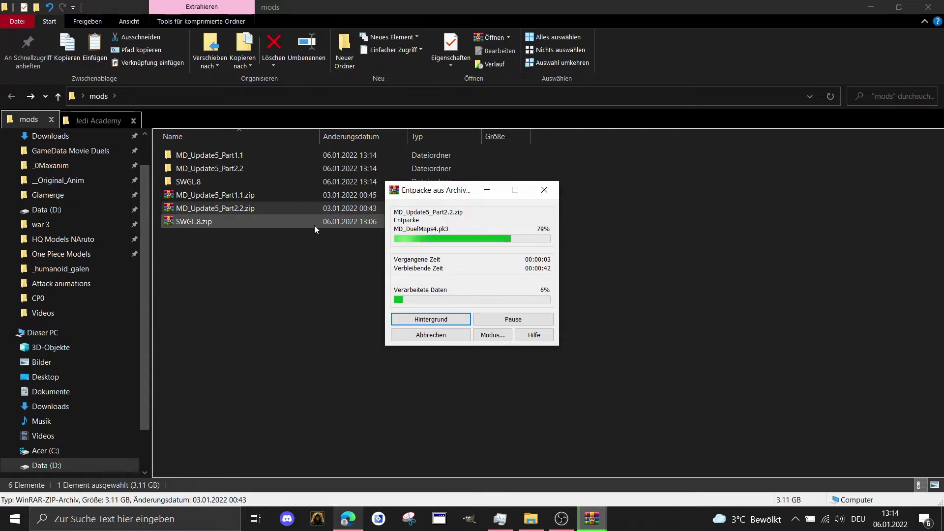
Monitor the SWGL.8 and MD_Update5_Part1.1 extractions until they finish.
left_click(605, 528)
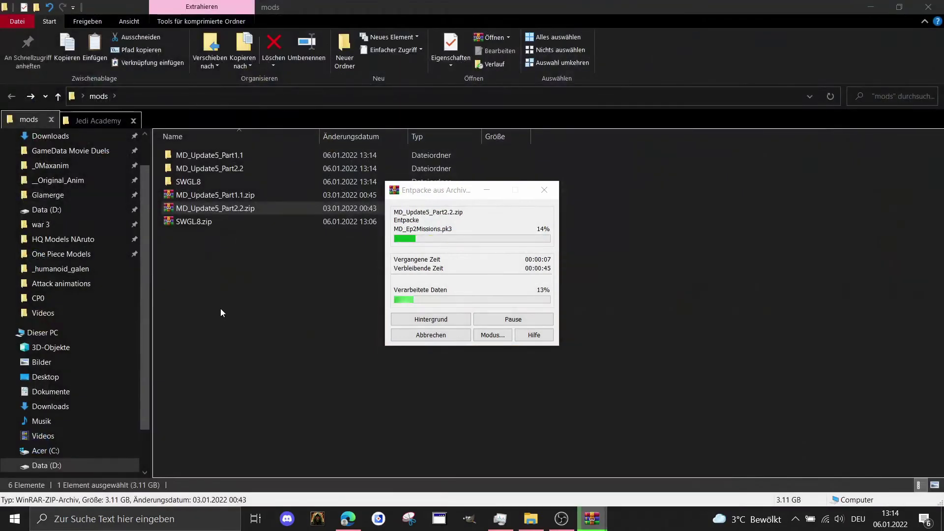
left_click(231, 301)
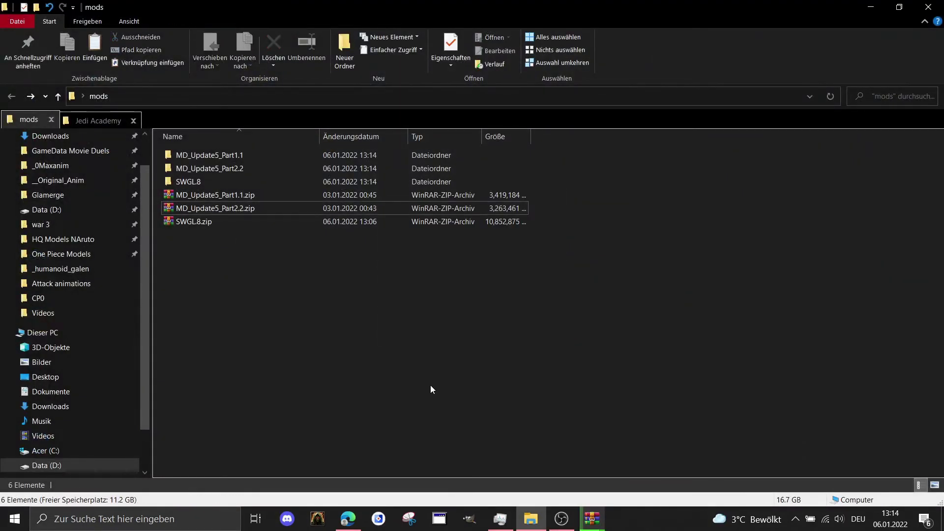
mouse_move(592, 518)
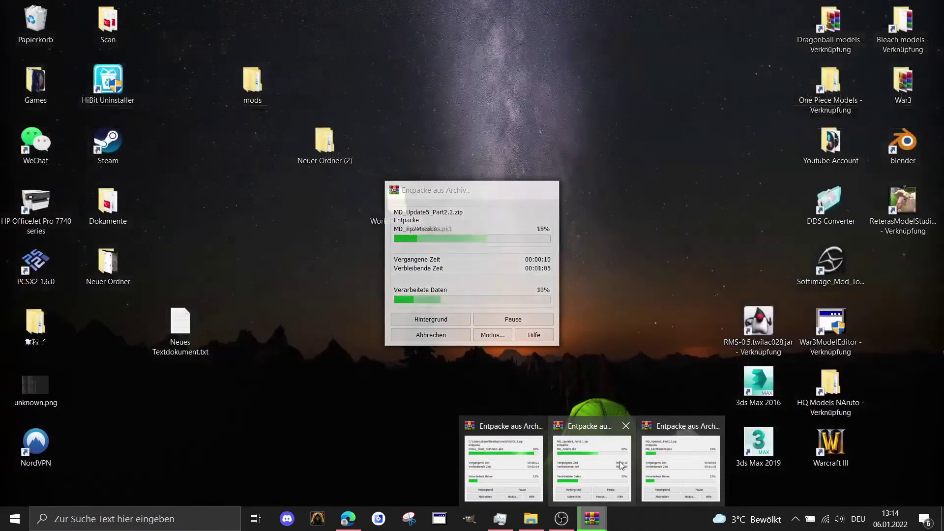
left_click(539, 471)
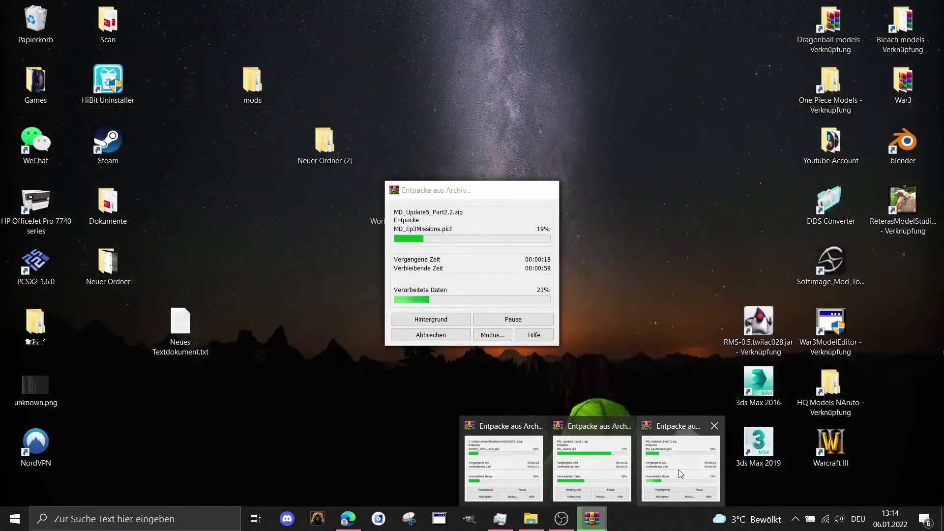
left_click(591, 483)
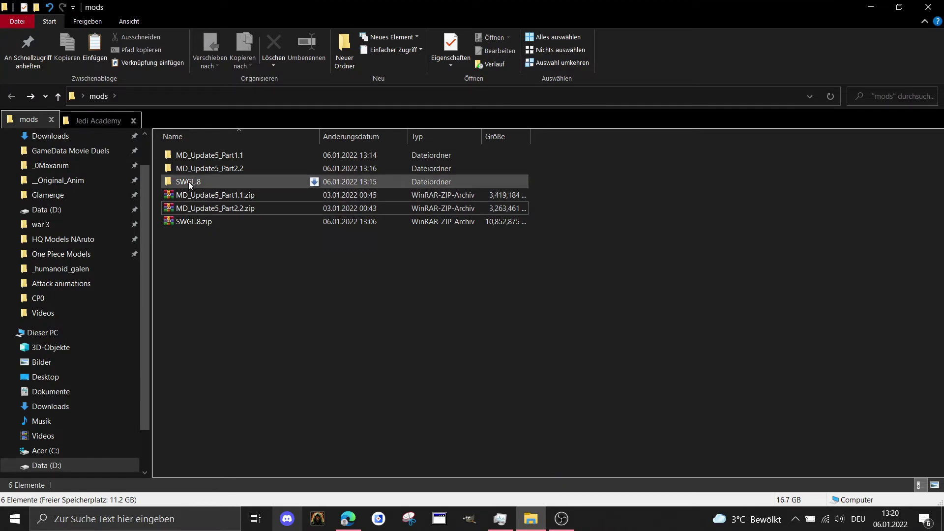
Move the MD folder from MD_Update5_Part1.1 into Jedi Academy's GameData MD folder.
double_click(212, 156)
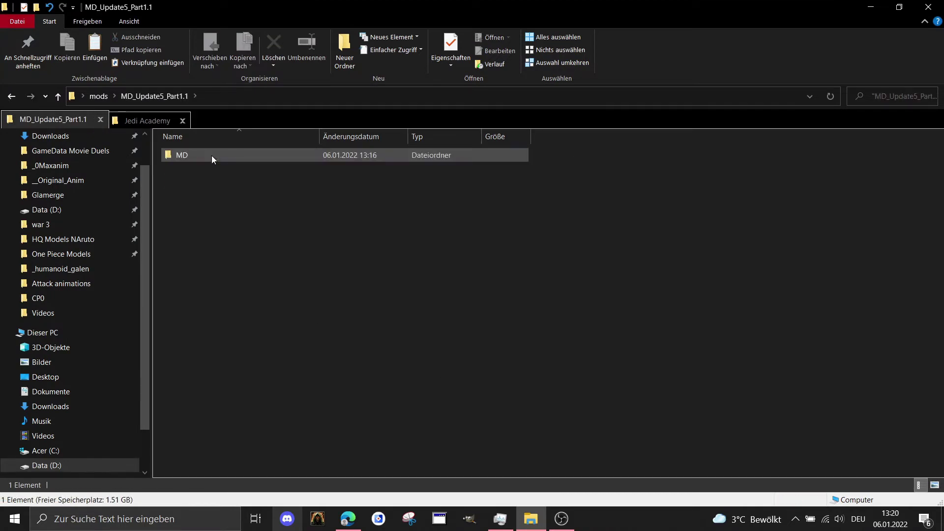
double_click(212, 156)
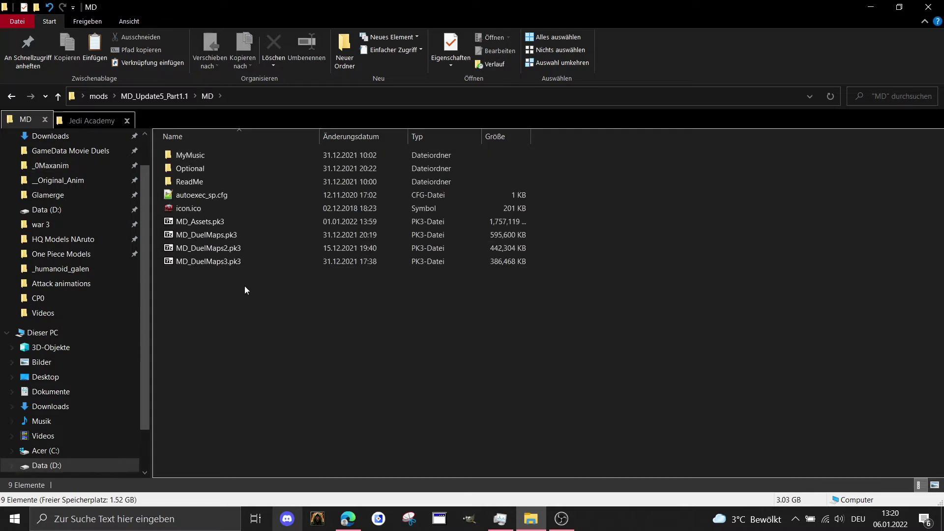
left_click(165, 100)
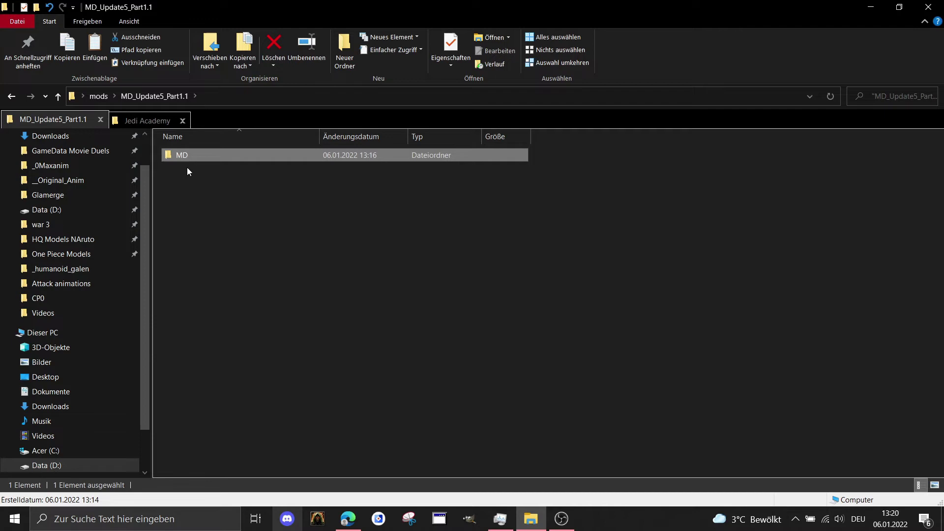
left_click(101, 96)
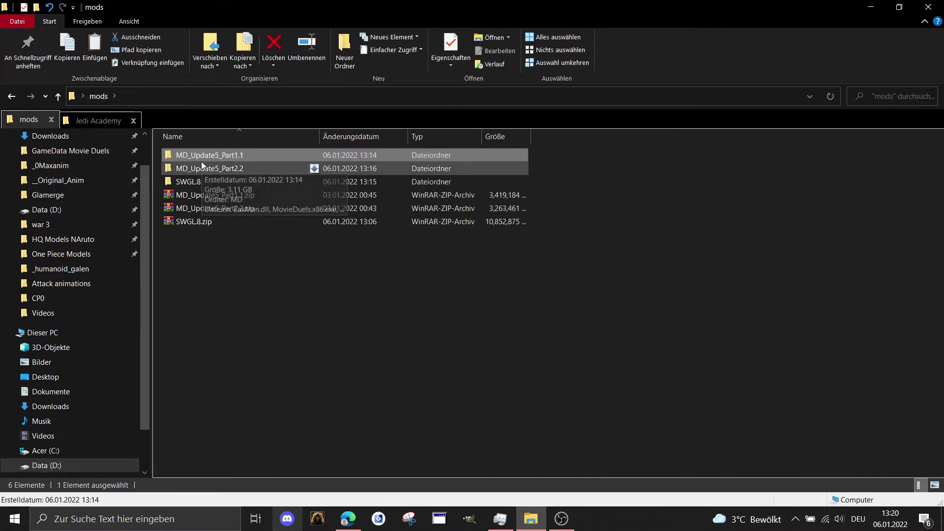
double_click(201, 158)
left_click(181, 154)
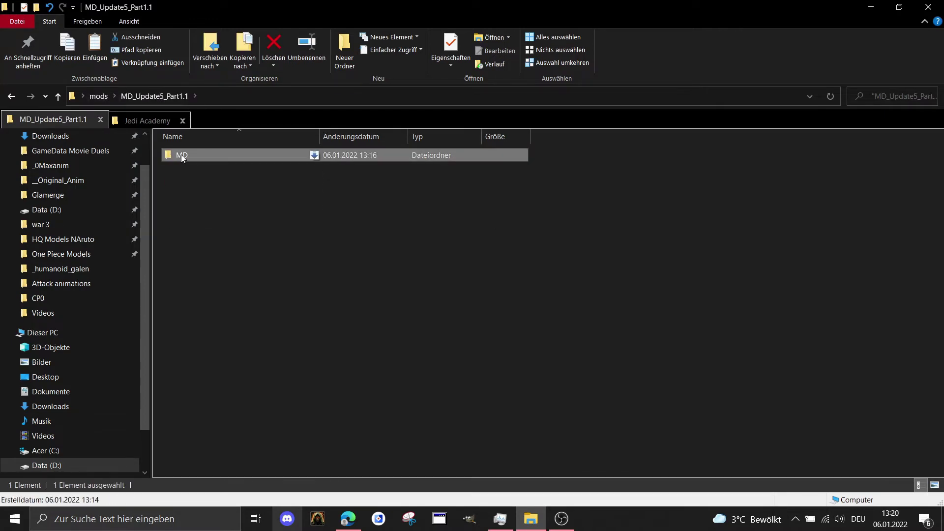
right_click(181, 154)
left_click(232, 407)
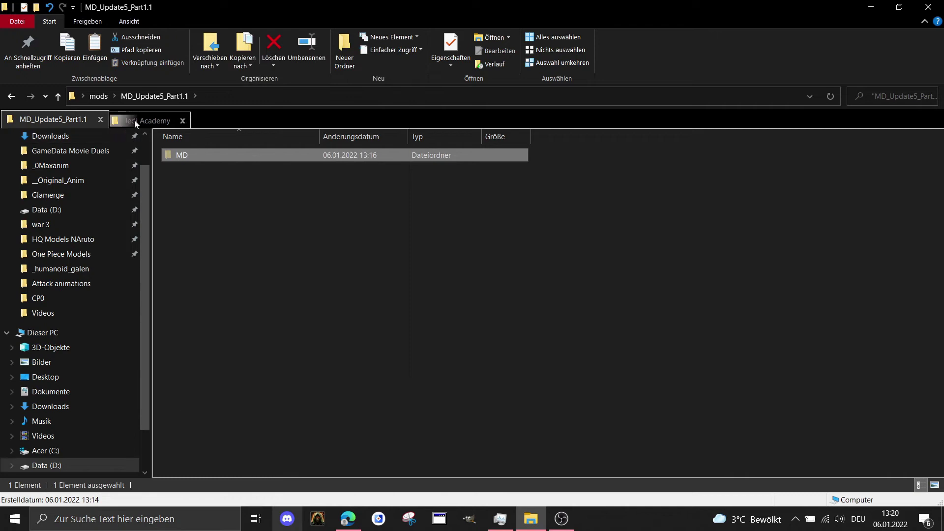
left_click(149, 117)
double_click(217, 185)
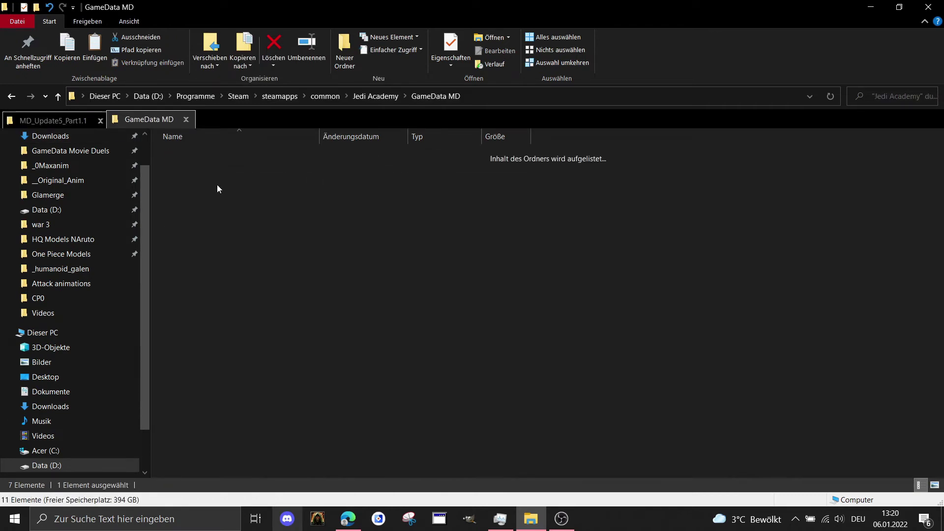
right_click(254, 409)
left_click(302, 302)
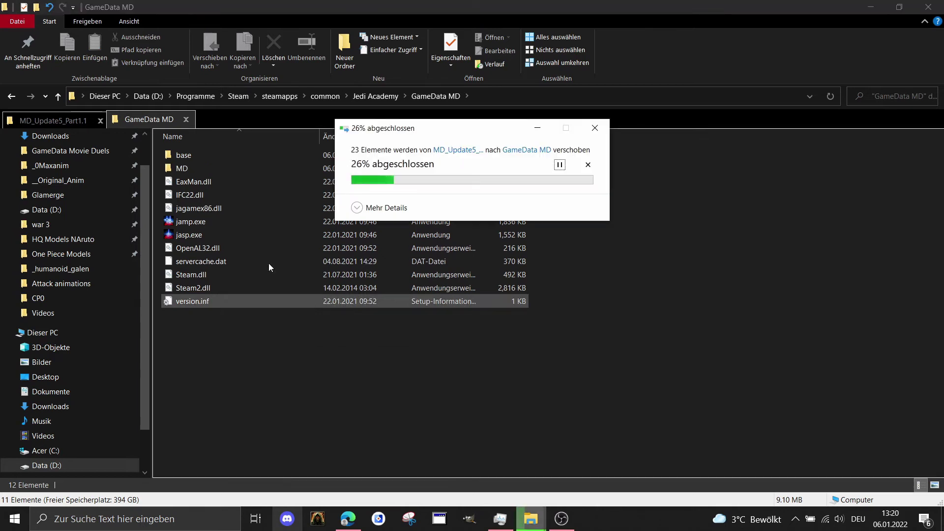
Move all nine items from MD_Update5_Part2.2 into GameData MD.
left_click(47, 118)
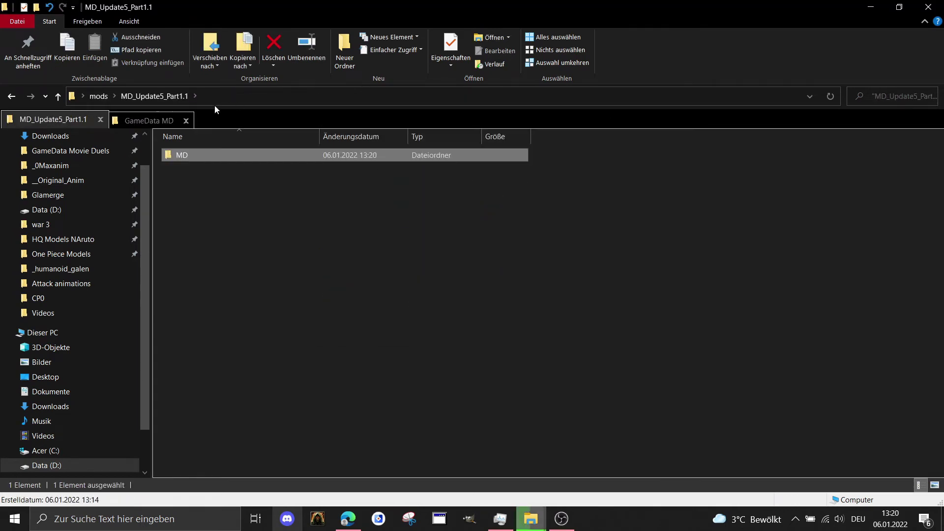
left_click(98, 96)
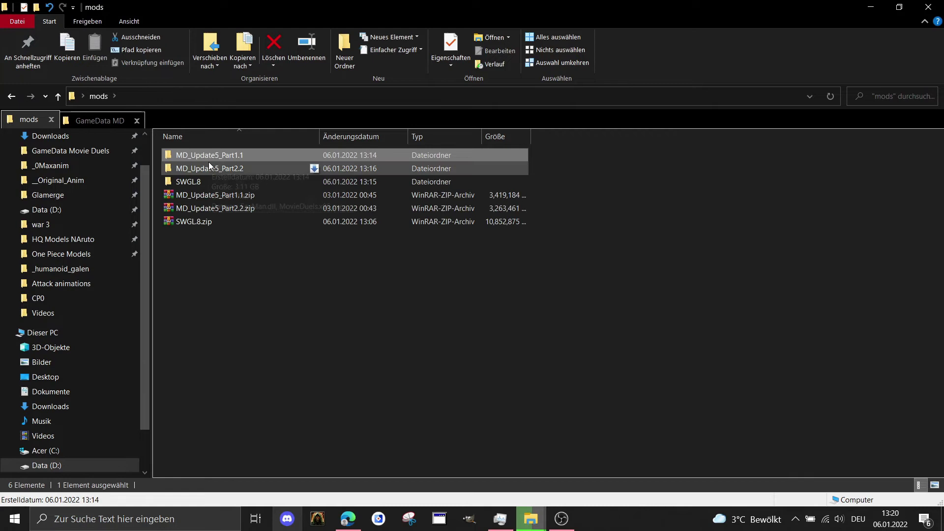
double_click(207, 165)
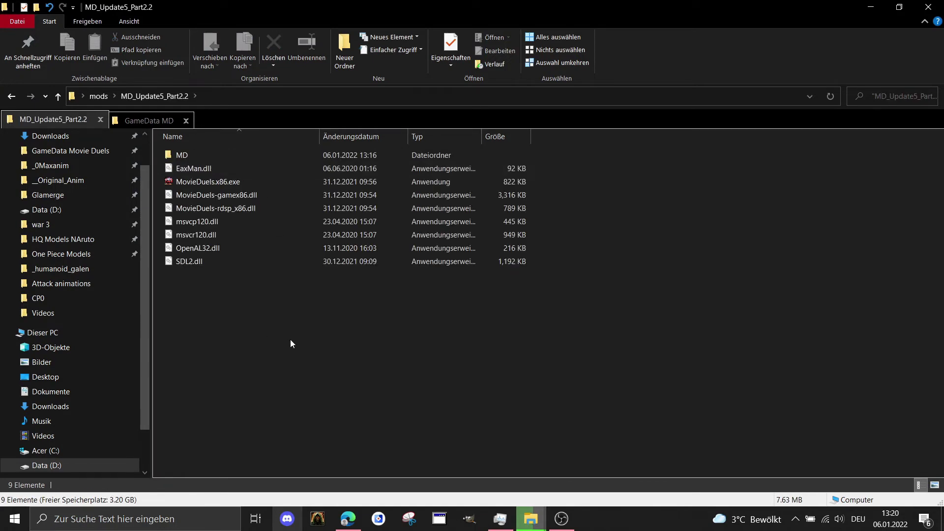
left_click_drag(290, 339, 136, 144)
right_click(241, 198)
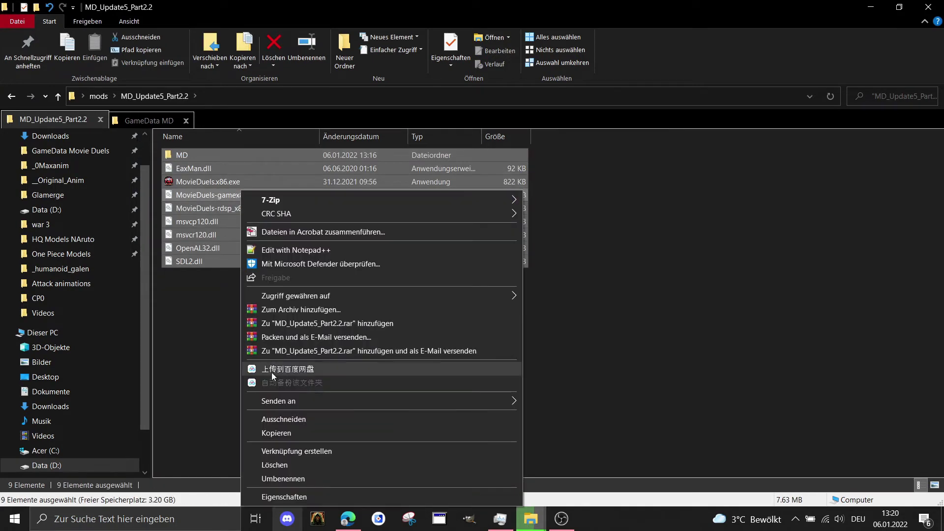
left_click(304, 418)
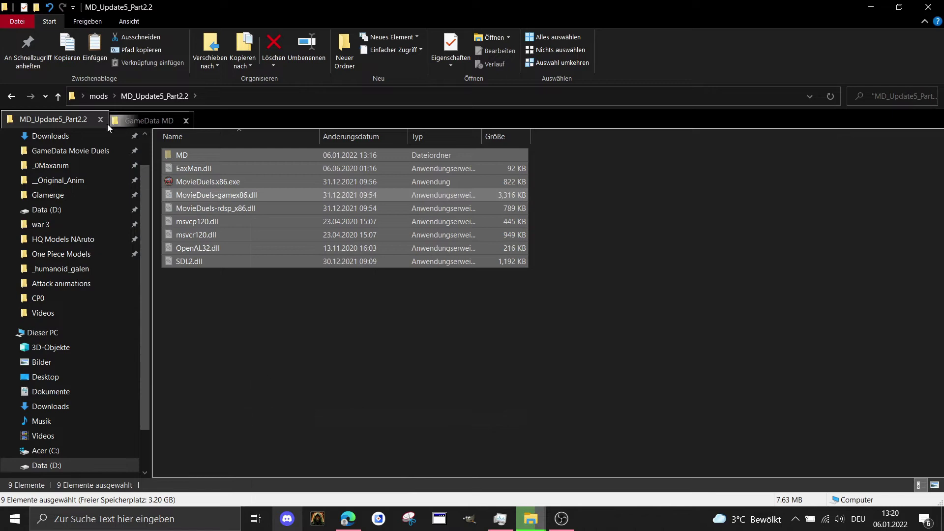
left_click(147, 121)
right_click(242, 369)
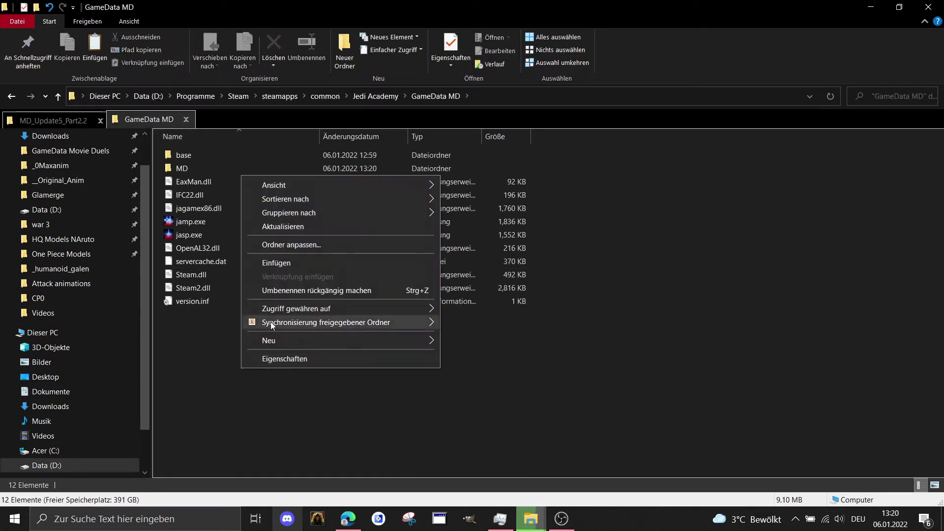
left_click(295, 265)
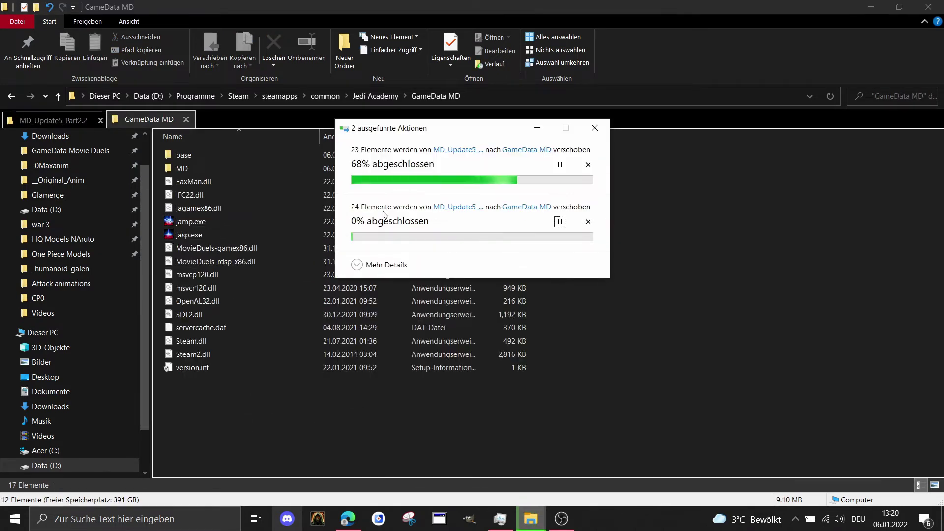
left_click(58, 119)
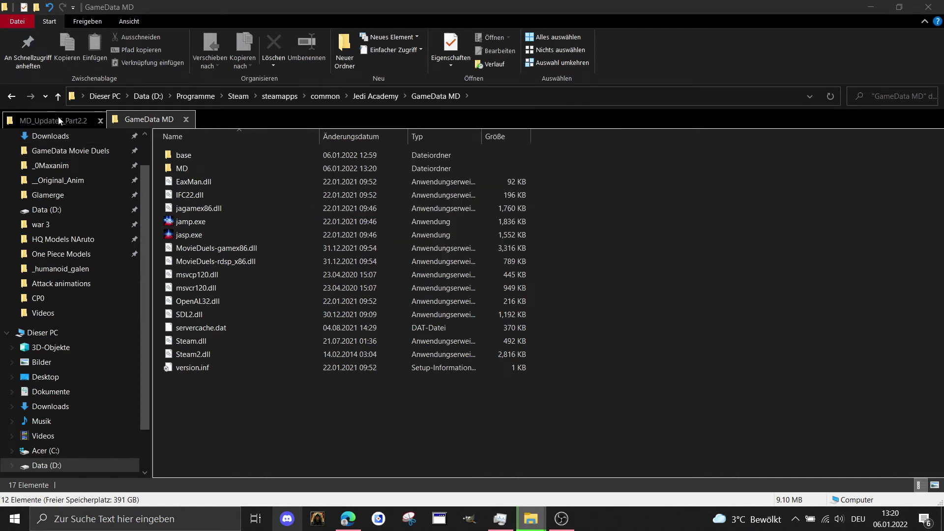
left_click(58, 119)
In SWGL.8, select the base and SWGL folders plus all mod files and cut them.
left_click(106, 98)
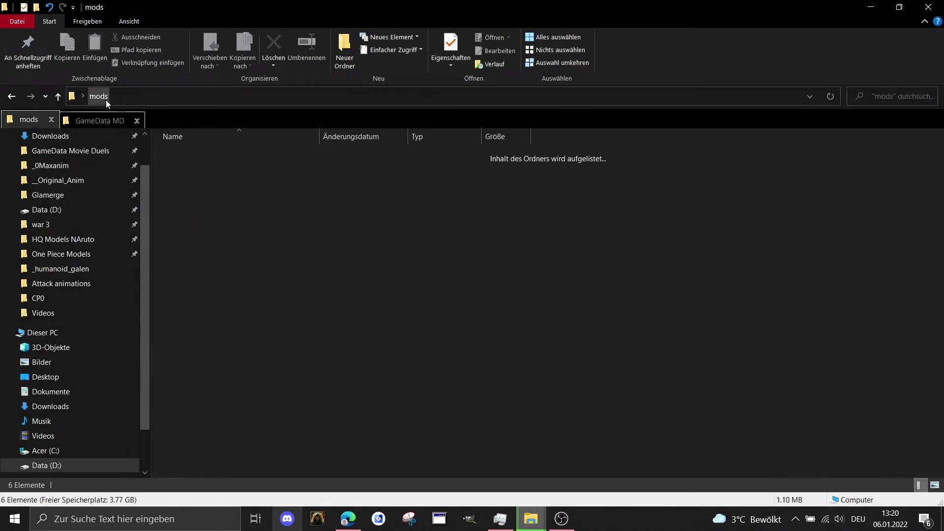
double_click(184, 180)
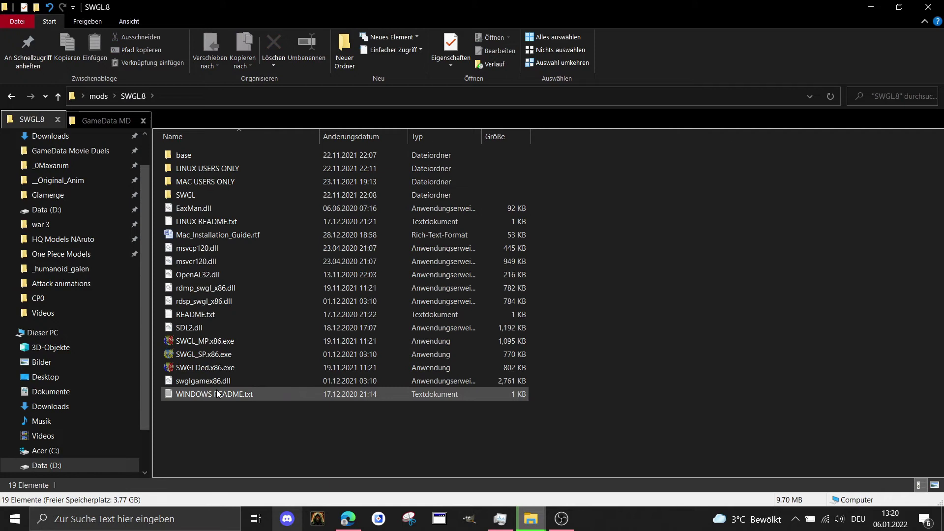
left_click(185, 153)
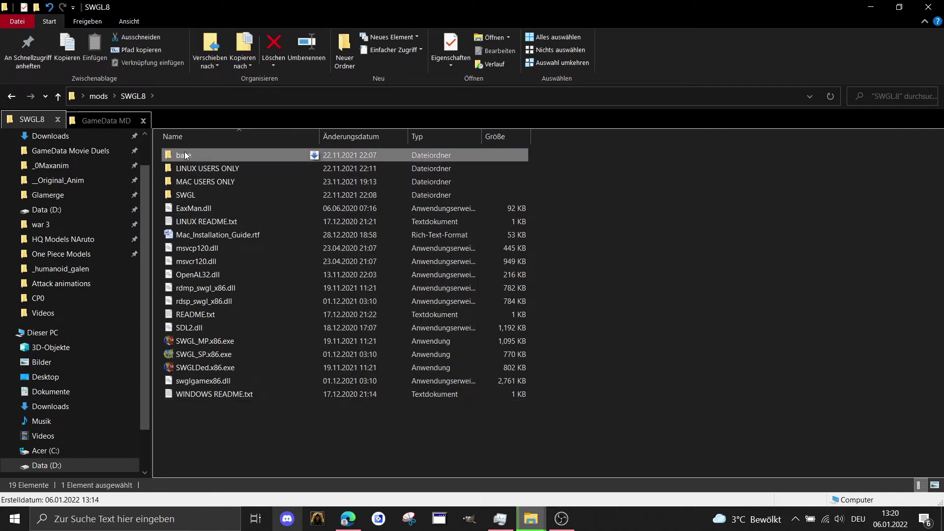
left_click(186, 194, "ctrl")
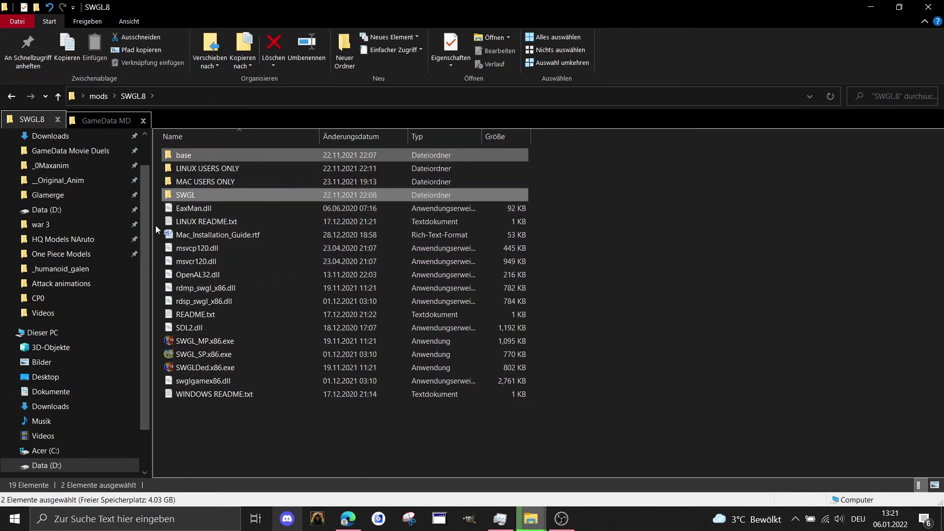
left_click_drag(158, 209, 278, 392)
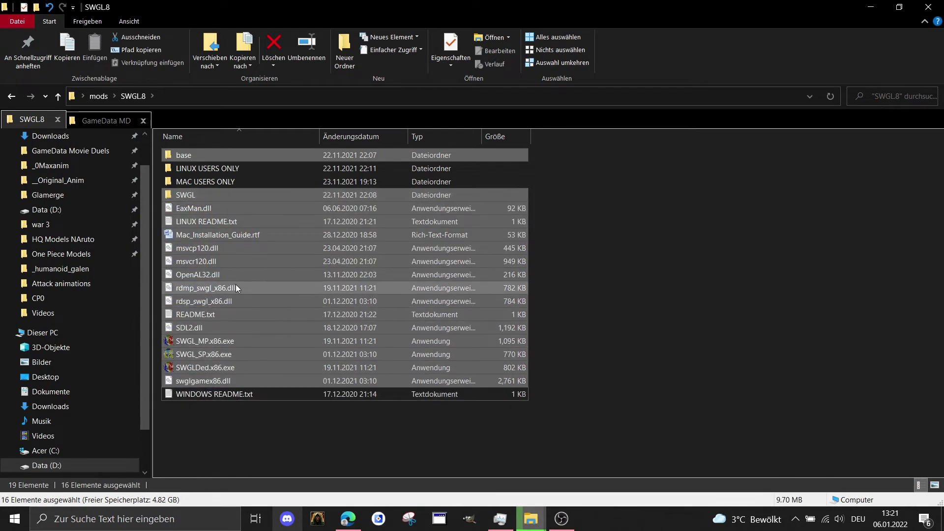
left_click_drag(196, 330, 230, 417)
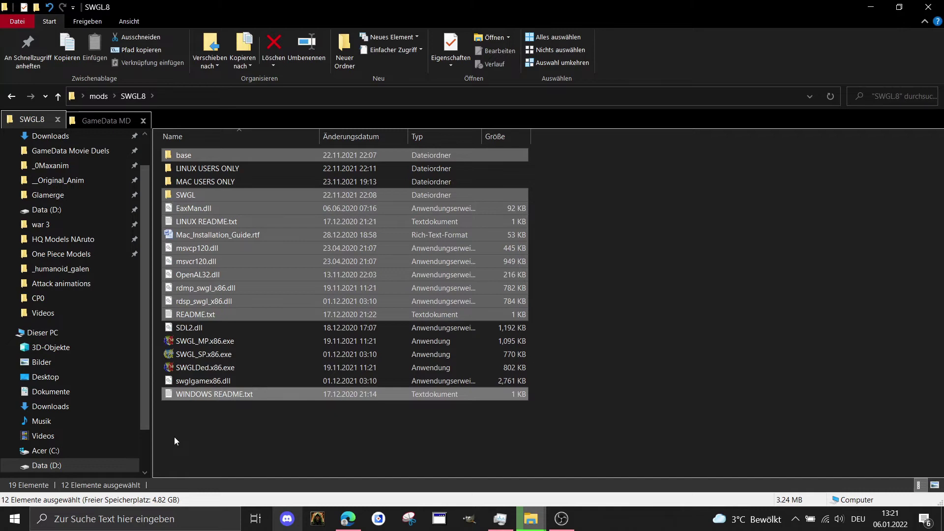
left_click_drag(157, 324, 206, 381)
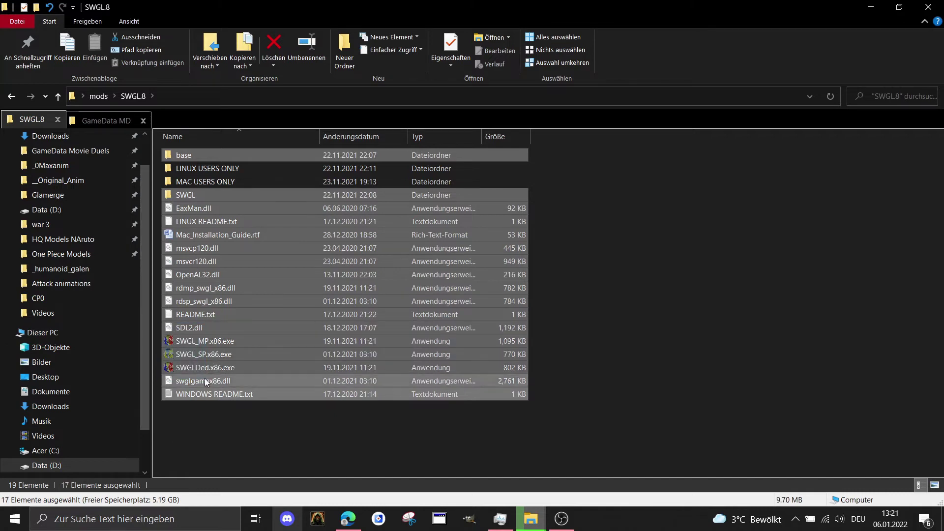
right_click(194, 267)
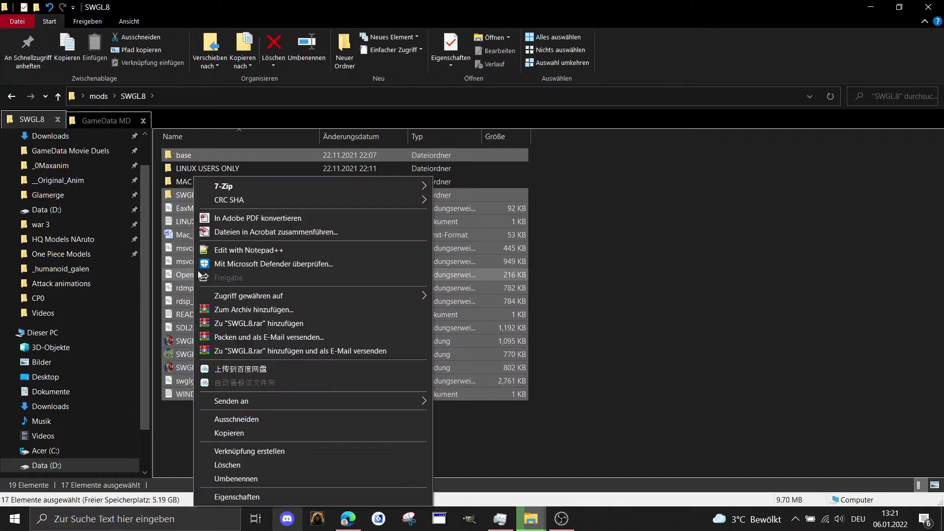
left_click(226, 419)
Paste the cut SWGL.8 files into Jedi Academy's GameData SWGL folder.
left_click(120, 122)
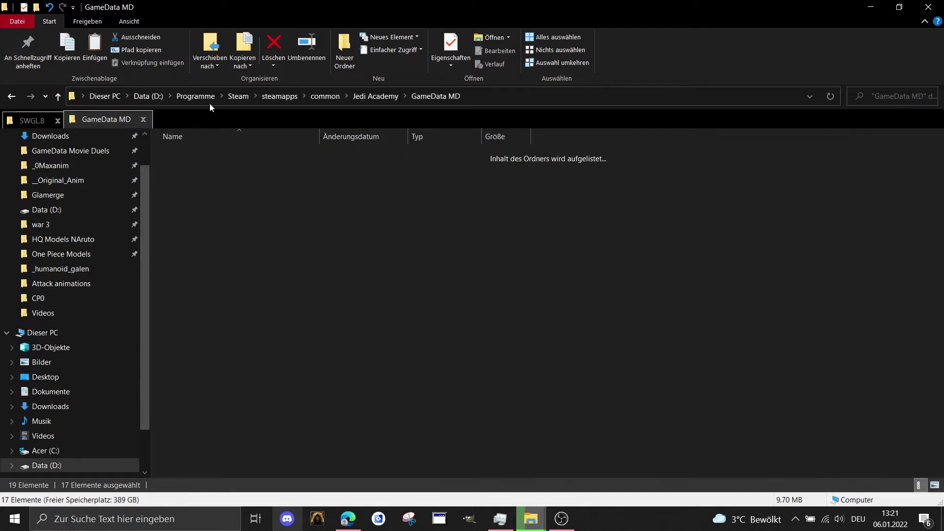
left_click(368, 96)
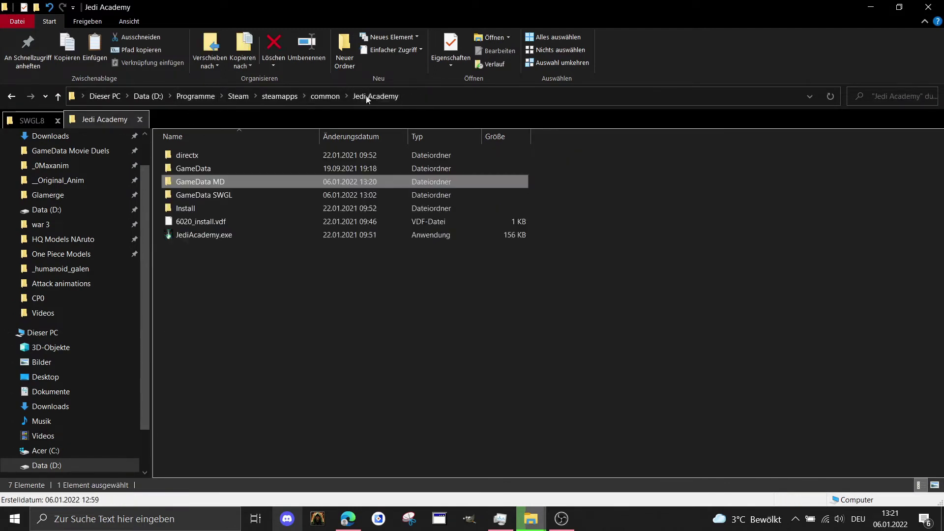
double_click(198, 197)
right_click(236, 352)
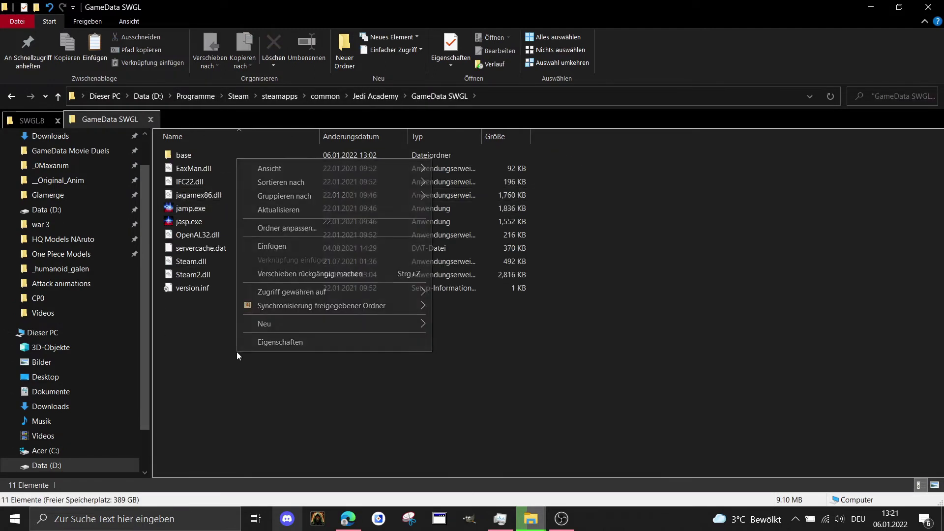
left_click(298, 246)
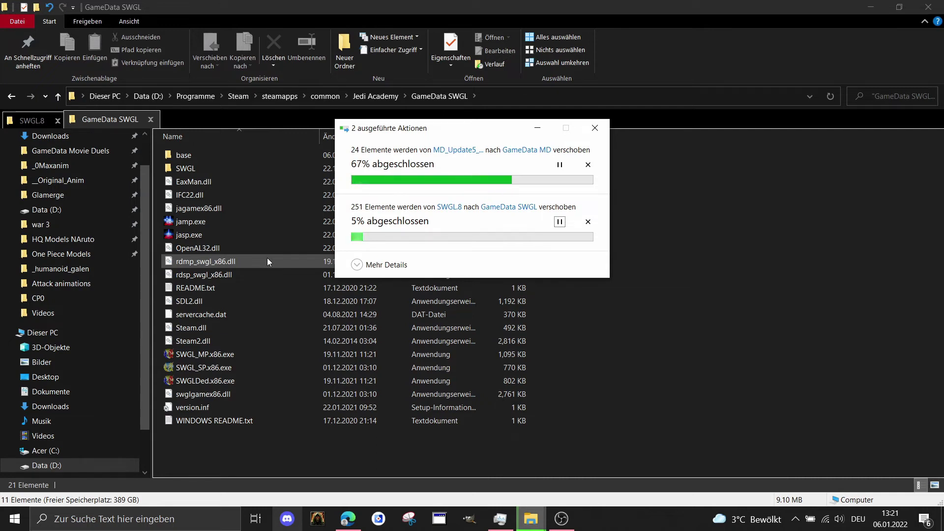
Back in Jedi Academy, copy the original unmodified GameData folder.
left_click(362, 100)
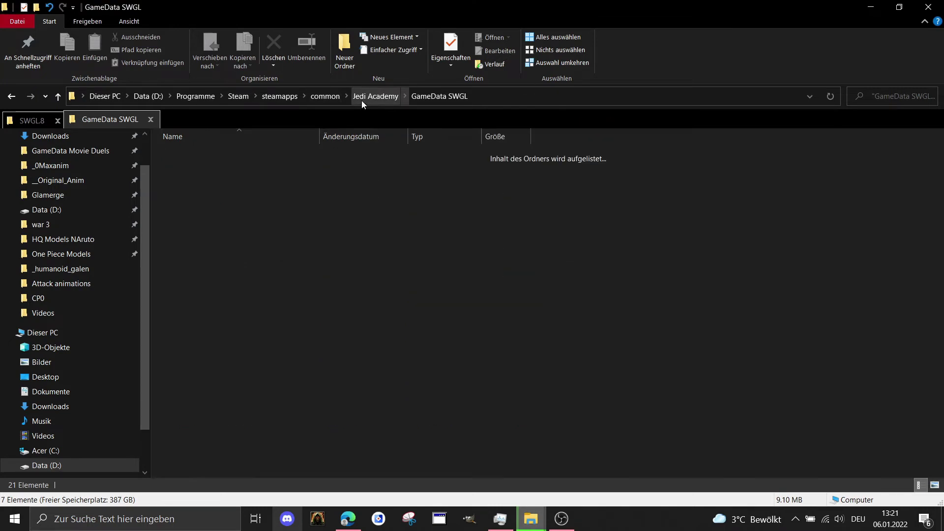
left_click(183, 173)
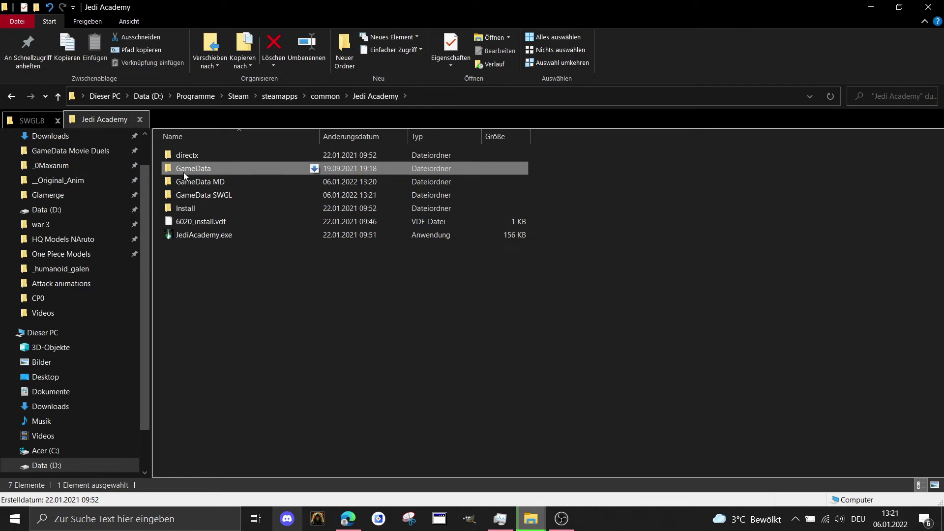
right_click(183, 172)
left_click(226, 434)
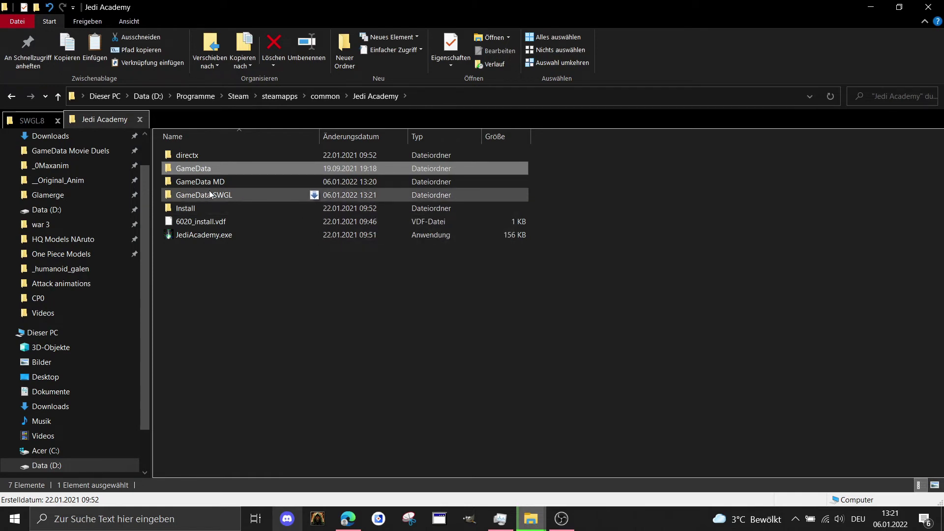
mouse_move(211, 195)
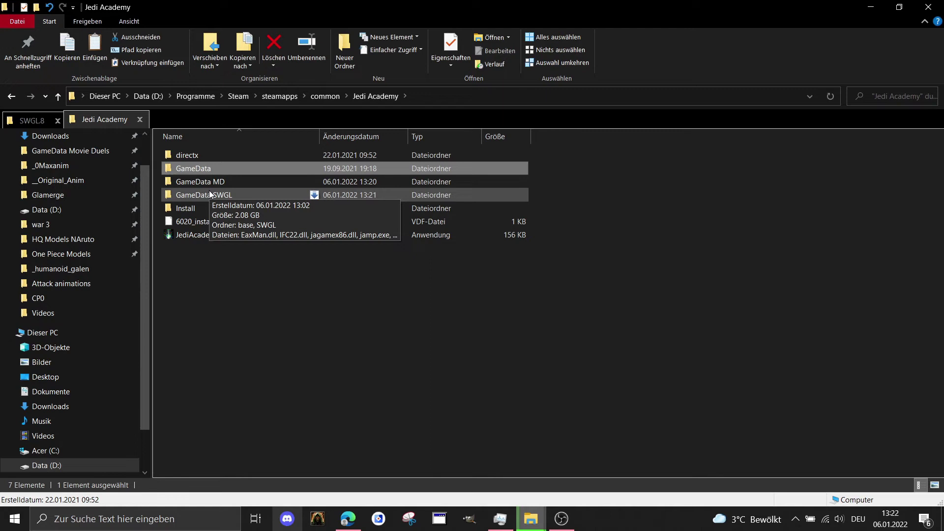
Open GameData SWGL and resolve the file conflict by replacing the two duplicate files.
double_click(209, 195)
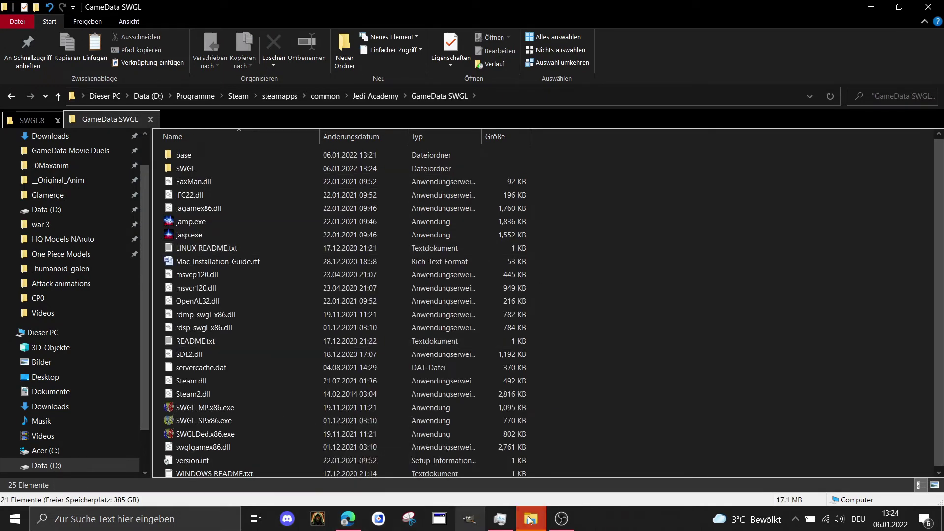
mouse_move(531, 519)
left_click(594, 457)
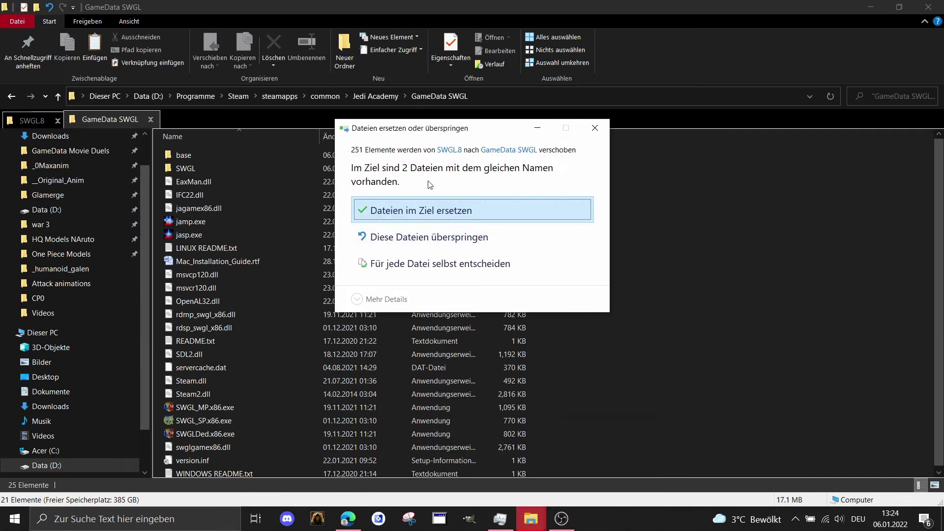
left_click(433, 221)
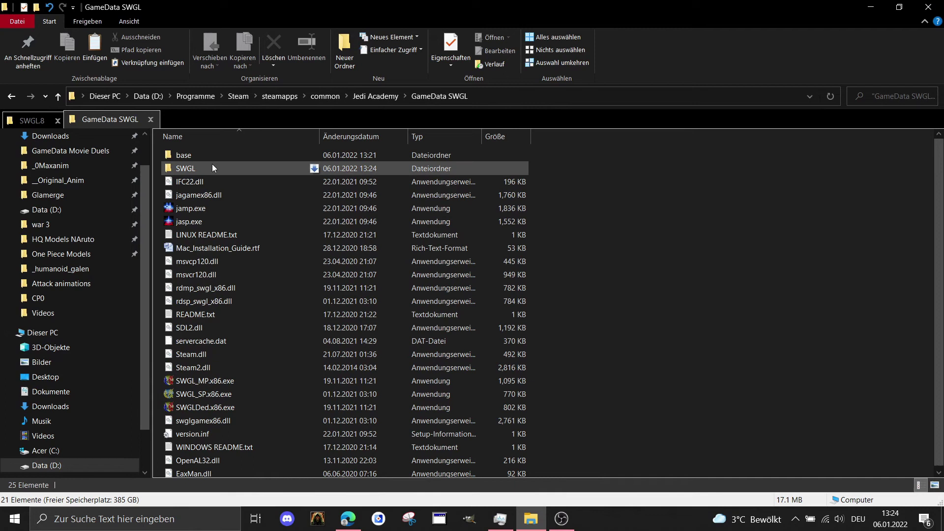
Confirm GameData SWGL's base folder holds zzzzzzz_SWGL_JKJO.pk3, then return to Jedi Academy.
left_click(219, 156)
double_click(217, 154)
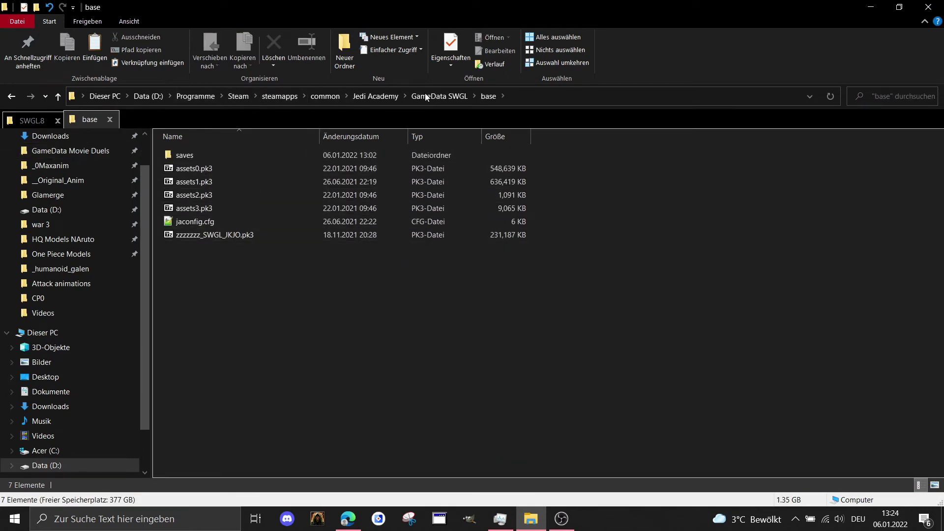
left_click(225, 235)
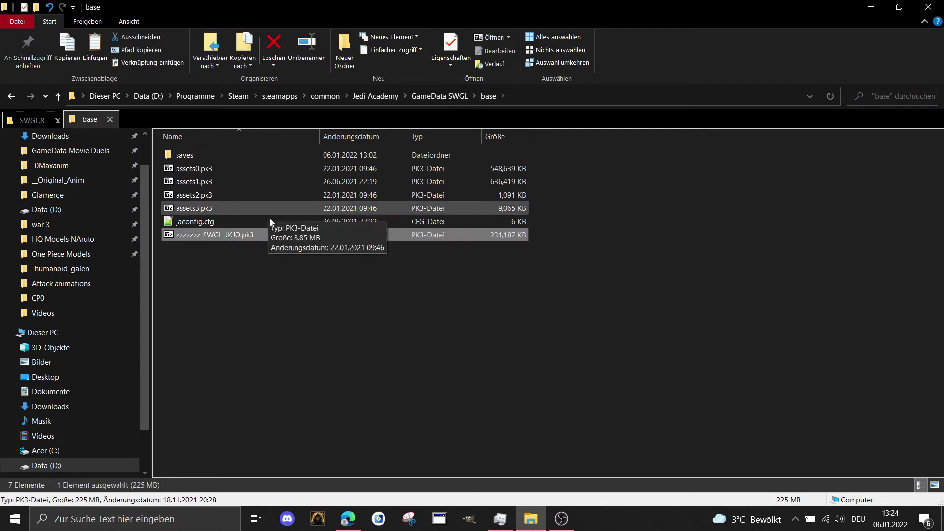
left_click(432, 98)
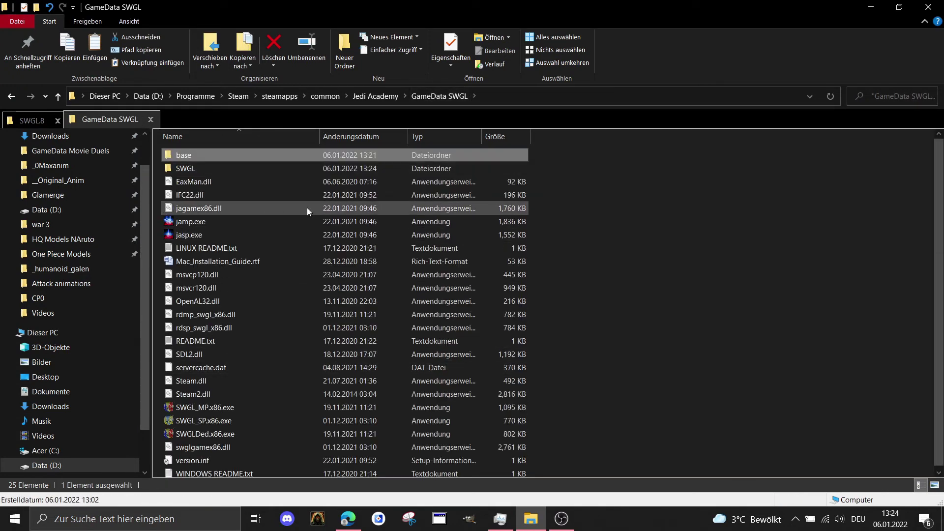
left_click(370, 95)
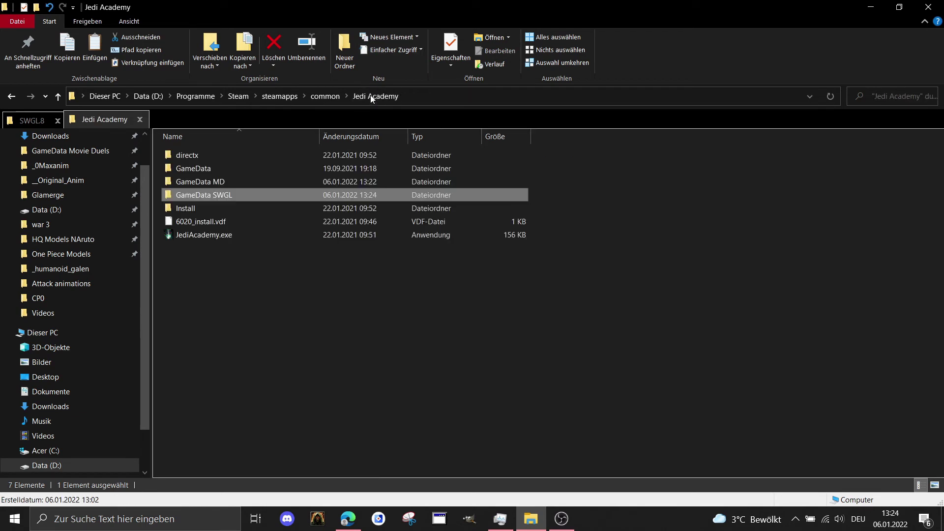
Move z_German.pk3 from GameData MD > MD > Optional up into the MD folder, ending in GameData MD.
double_click(190, 180)
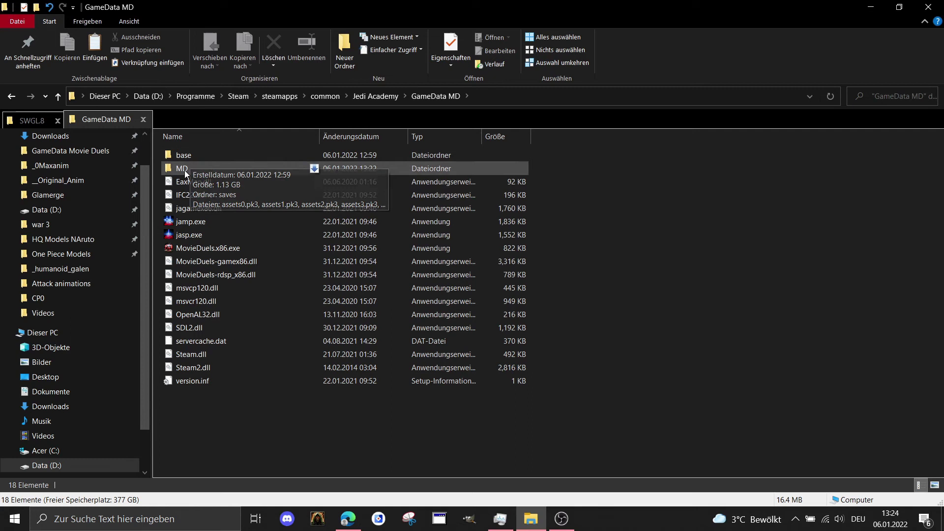
double_click(186, 170)
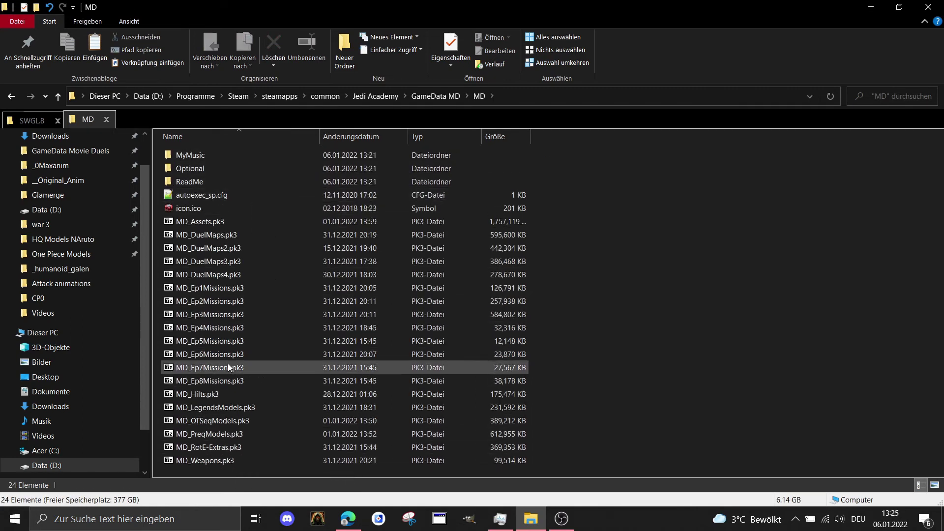
double_click(192, 169)
left_click(202, 158)
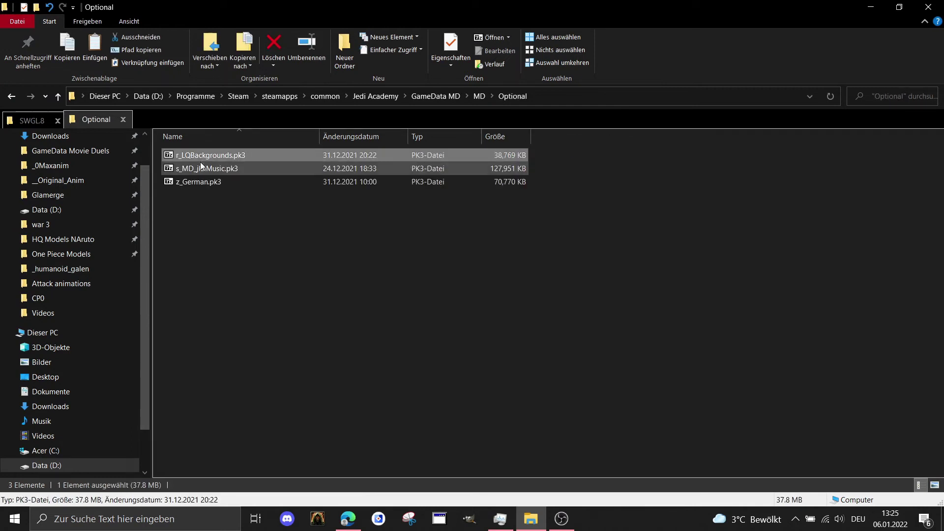
left_click(214, 171)
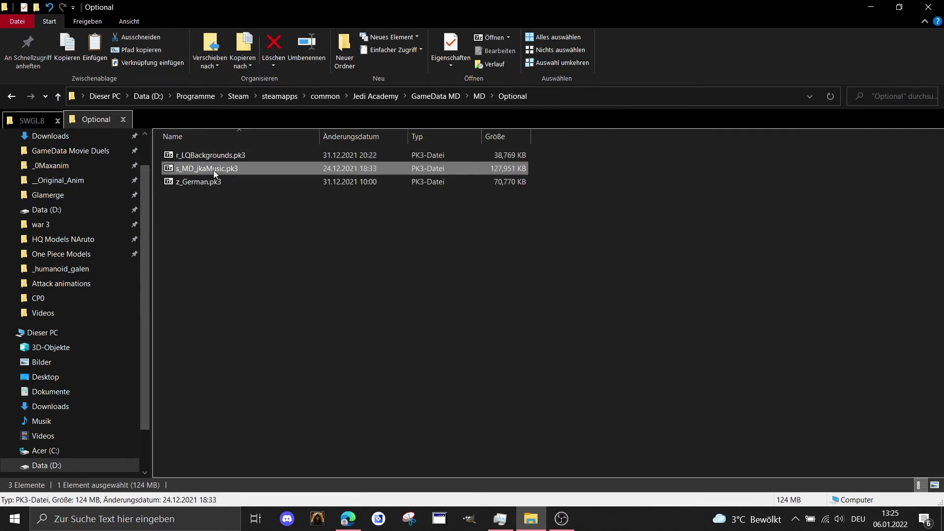
left_click(204, 180)
right_click(200, 178)
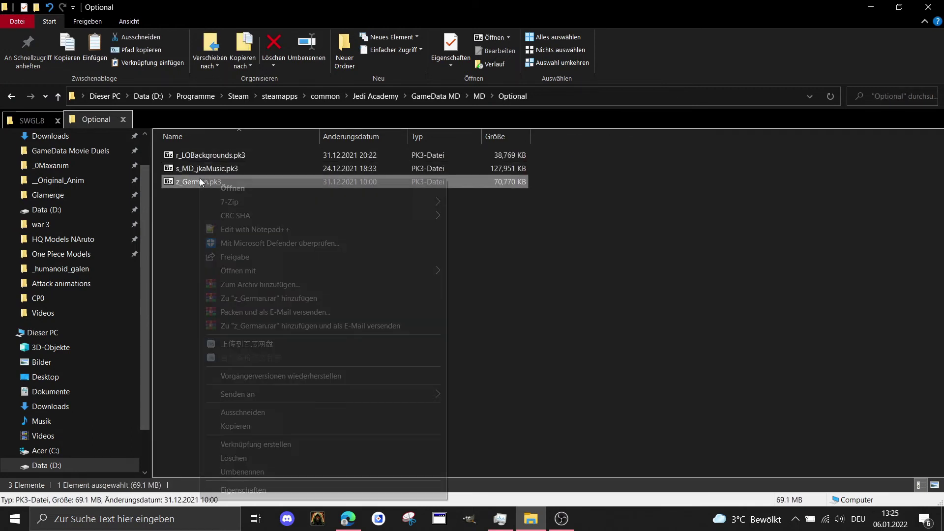
left_click(247, 408)
left_click(479, 96)
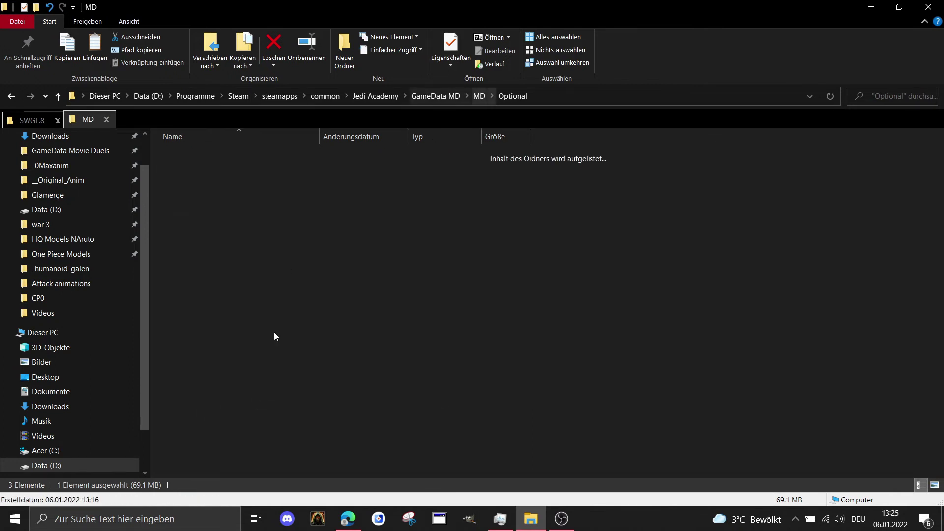
right_click(667, 304)
left_click(704, 390)
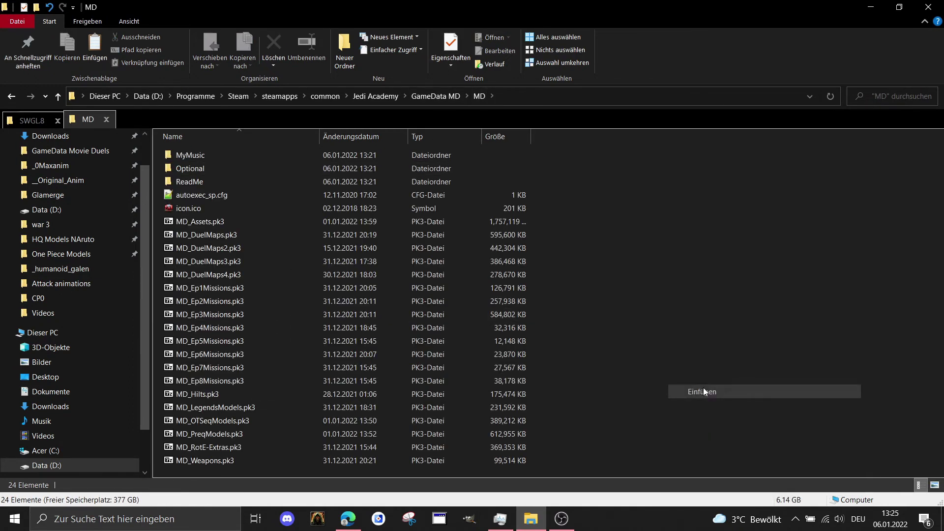
left_click(434, 96)
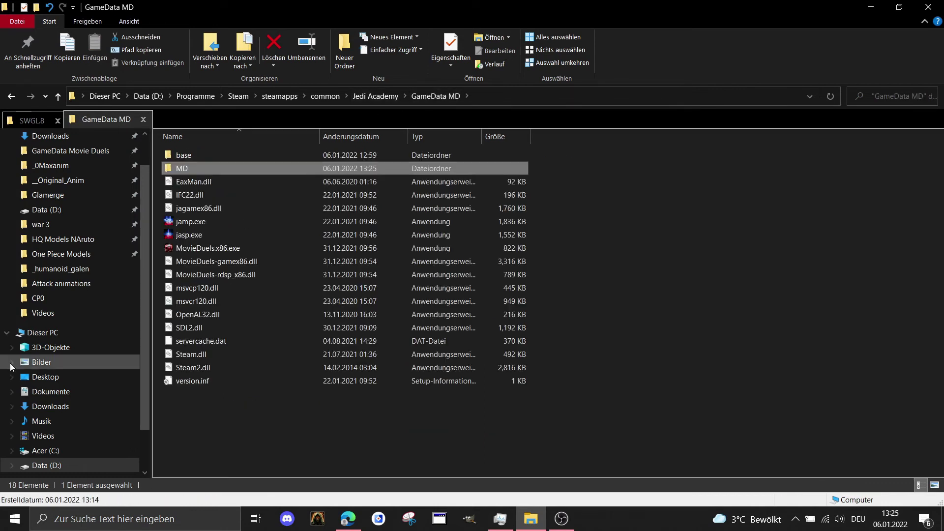
Launch MovieDuels.x86.exe from the GameData MD folder and play-test the Movie Duels mod.
double_click(200, 248)
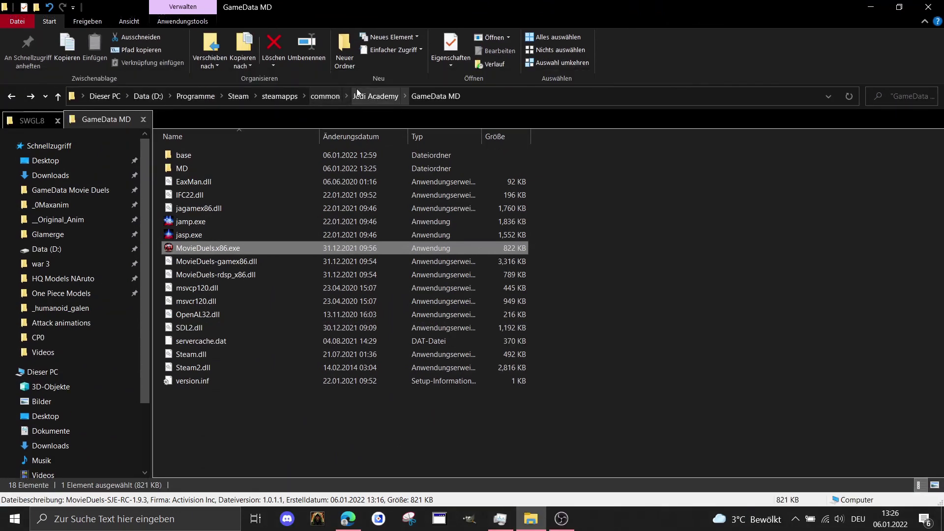
Go from GameData MD up to Jedi Academy, into GameData SWGL, and run SWGL_SP.x86.exe.
left_click(8, 123)
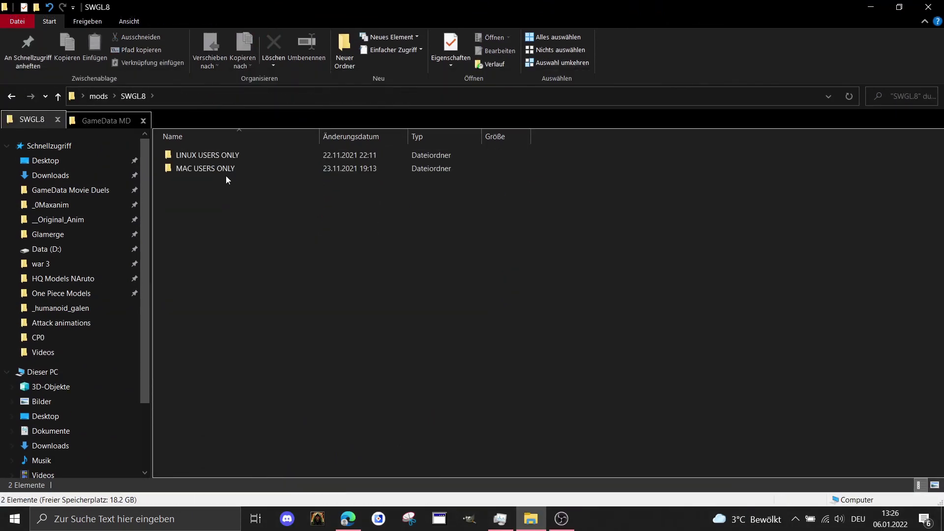
left_click(126, 118)
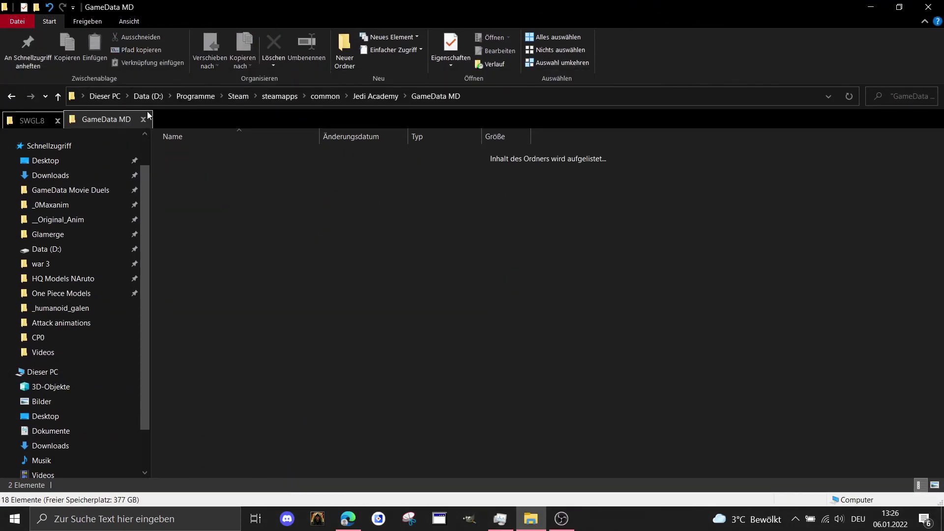
left_click(359, 96)
double_click(197, 195)
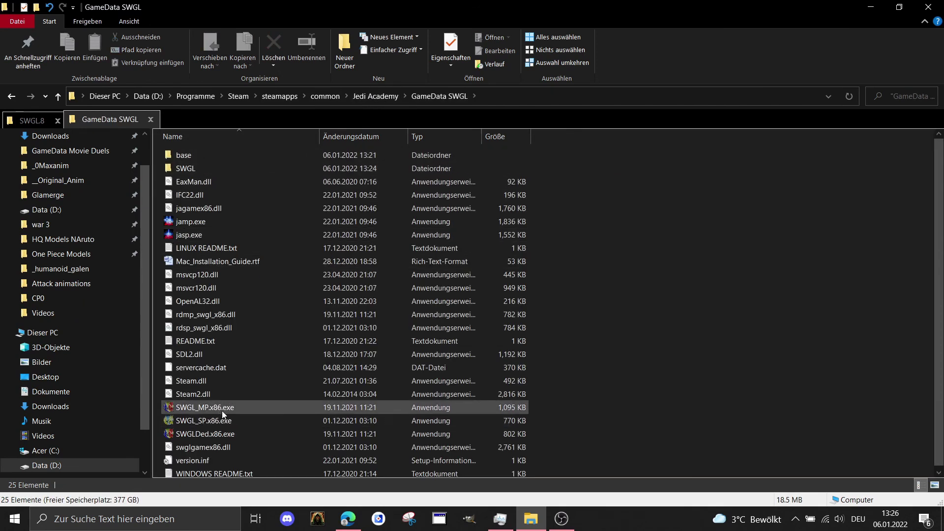
double_click(223, 422)
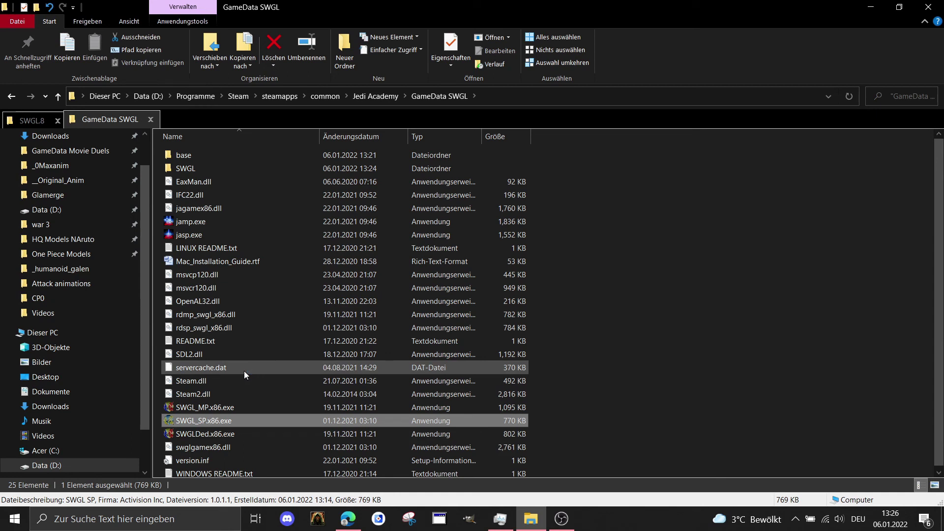
double_click(283, 417)
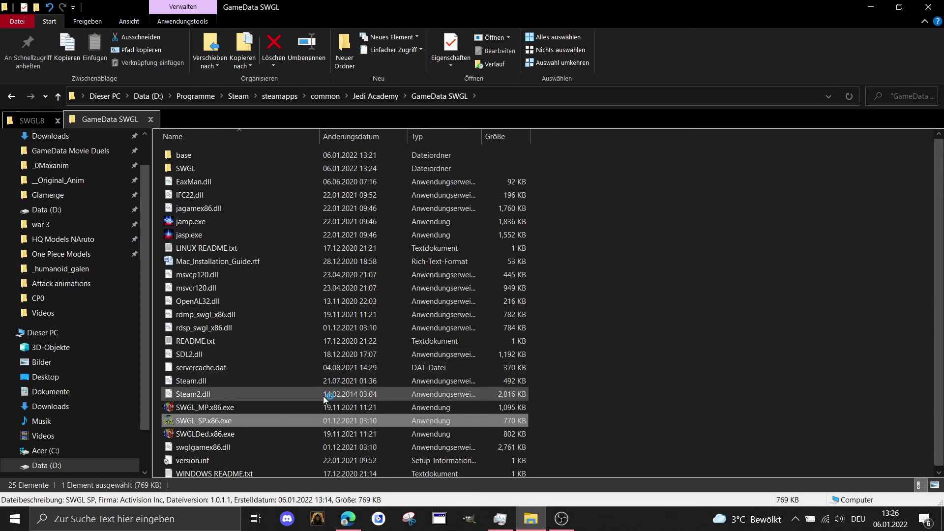